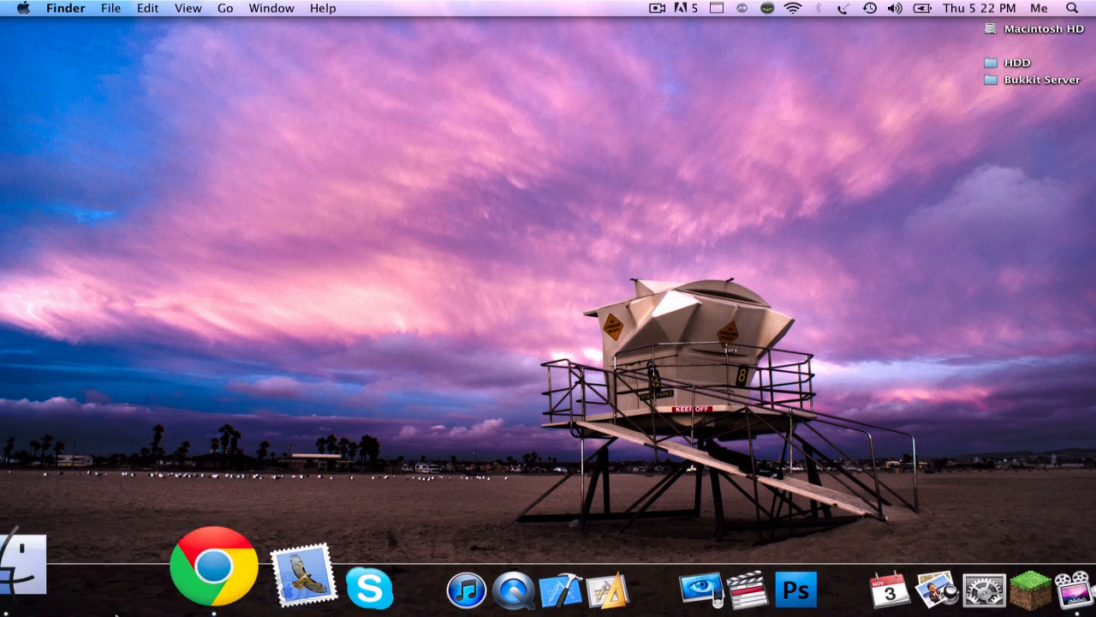
Open ci.bukkit.org in Chrome
left_click(155, 613)
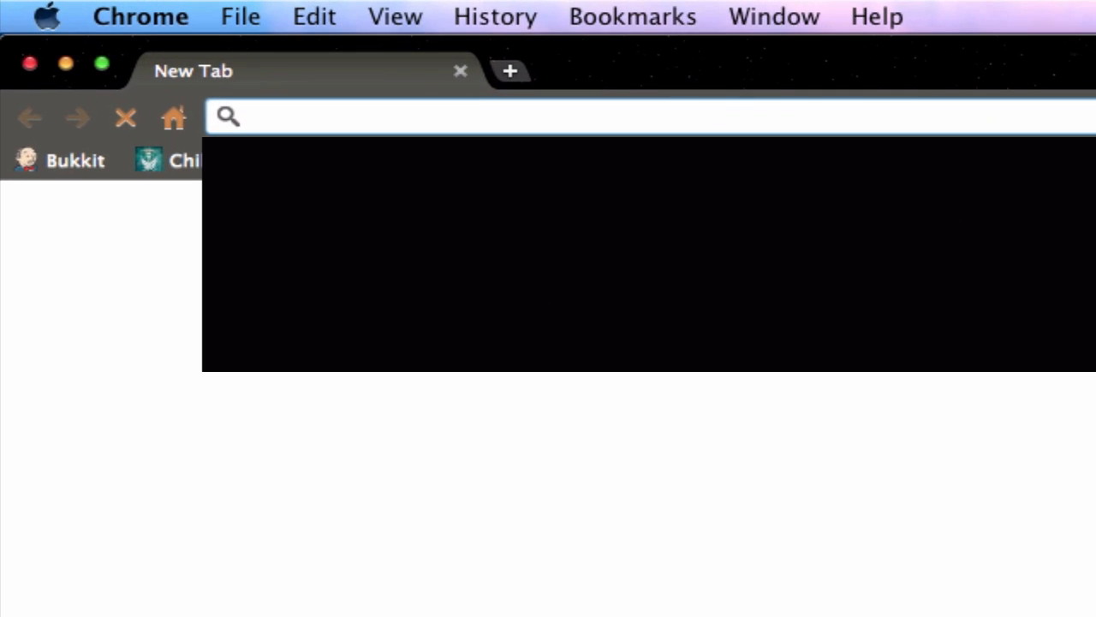
type("ci.bukkit.")
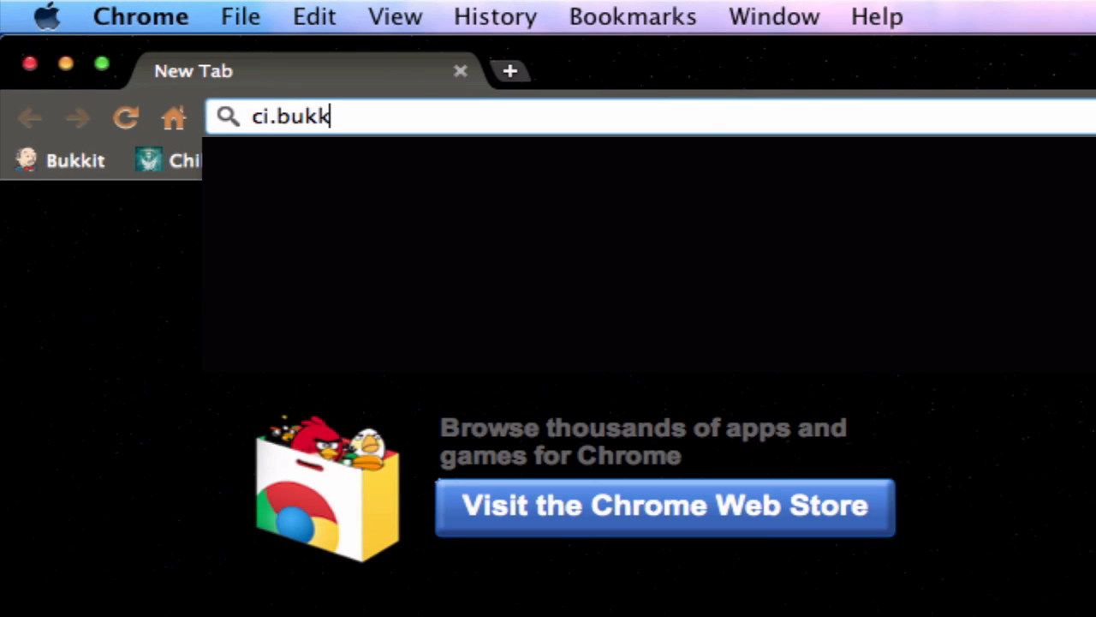
type("org")
key("Return")
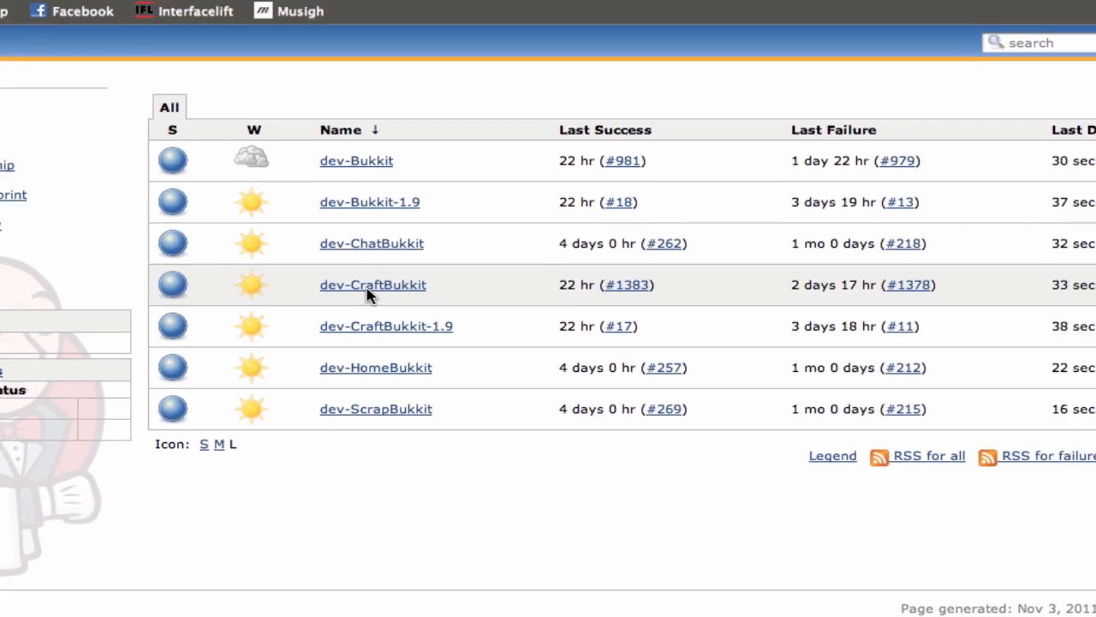
Open build #1383 of the dev-CraftBukkit project and go to its CraftBukkit module build
left_click(334, 302)
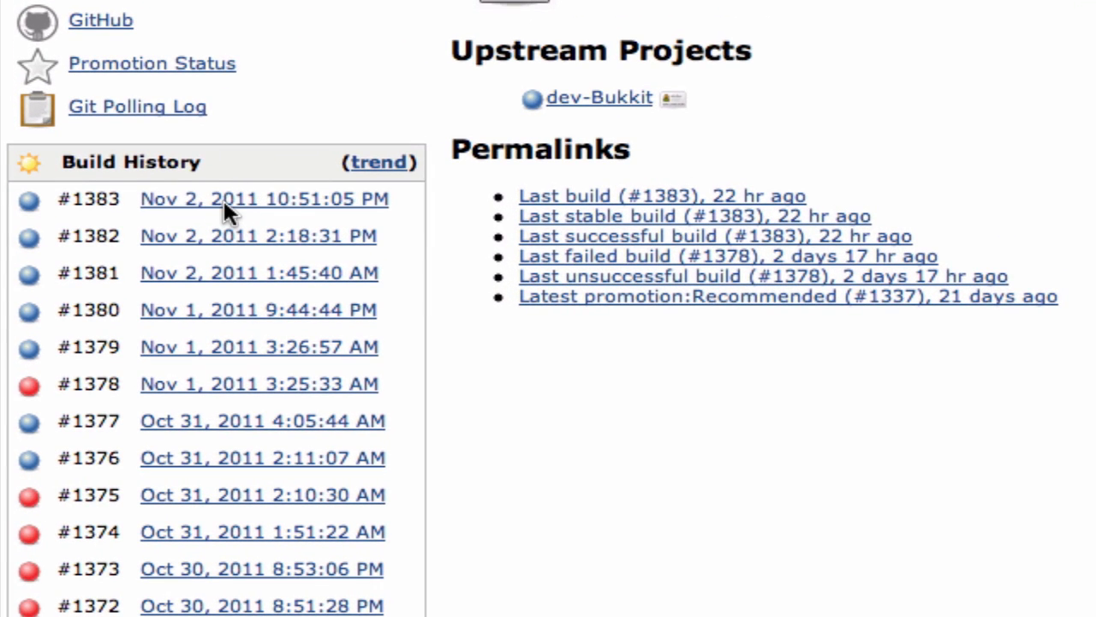
left_click(224, 203)
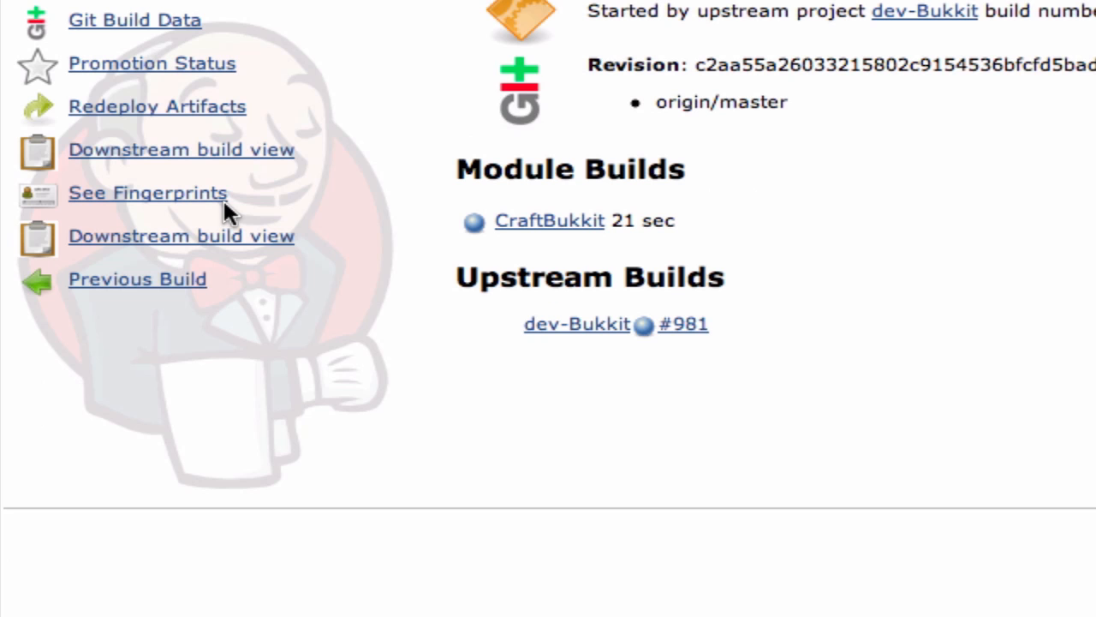
left_click(528, 220)
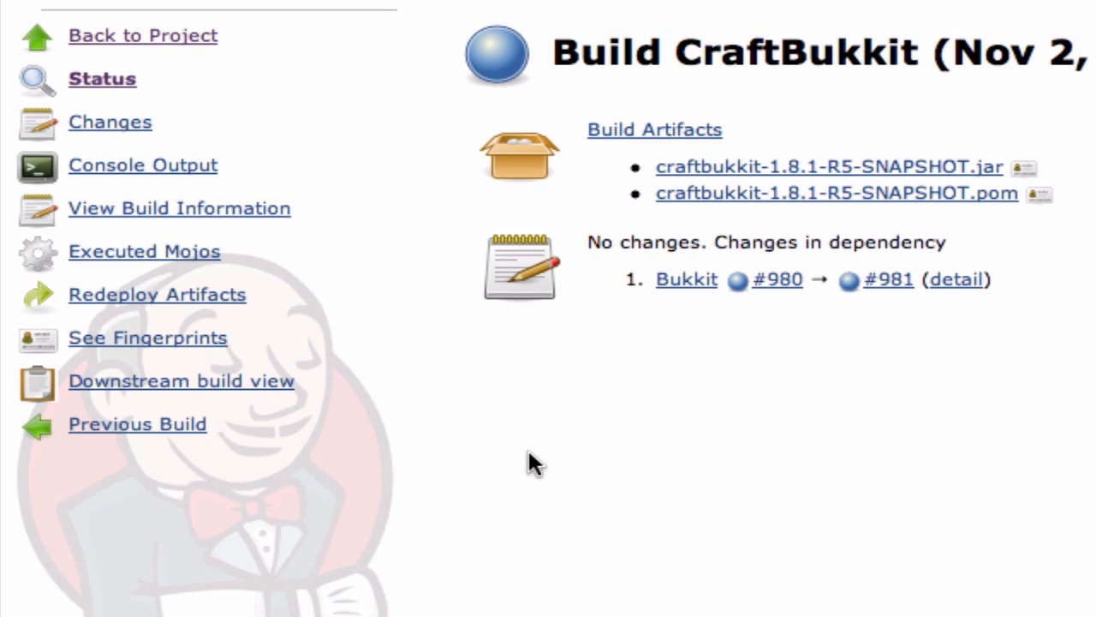
Download craftbukkit-1.8.1-R5-SNAPSHOT.jar to the desktop and close the browser window
left_click(974, 168)
left_click(301, 593)
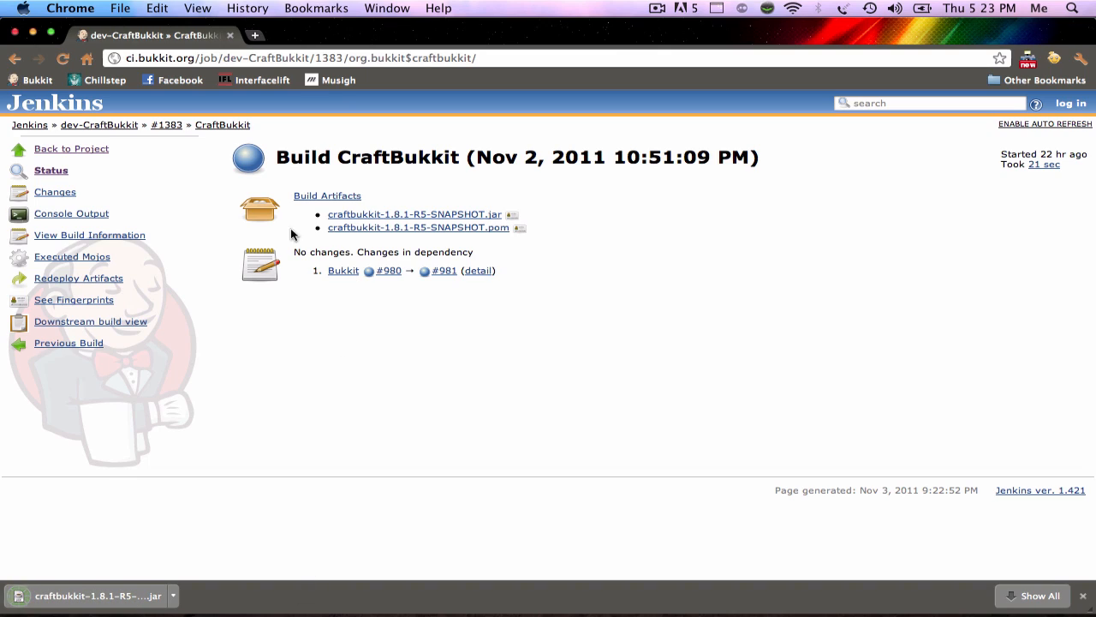
left_click(14, 38)
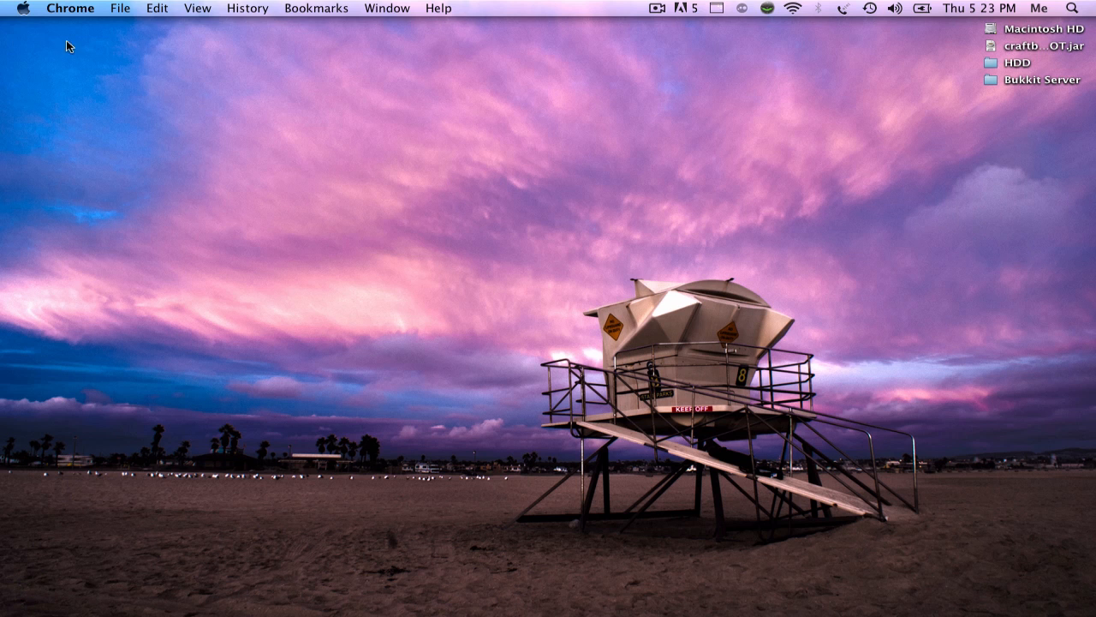
left_click(522, 193)
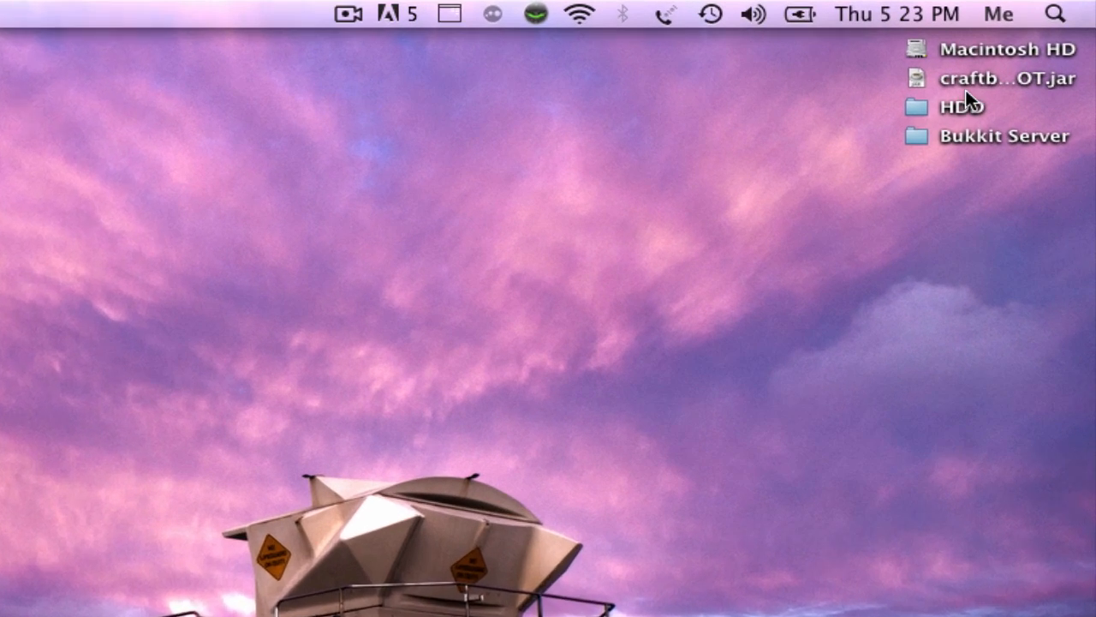
Place the downloaded jar below the Bukkit Server folder on the desktop and create a new folder named Minecraft
left_click_drag(976, 79, 978, 159)
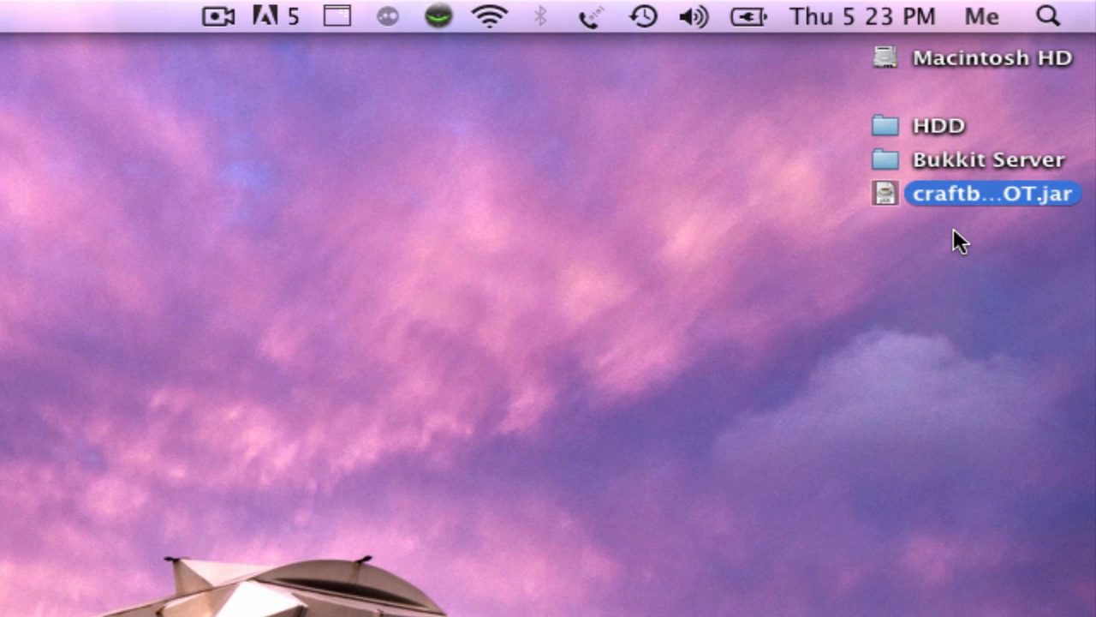
right_click(953, 228)
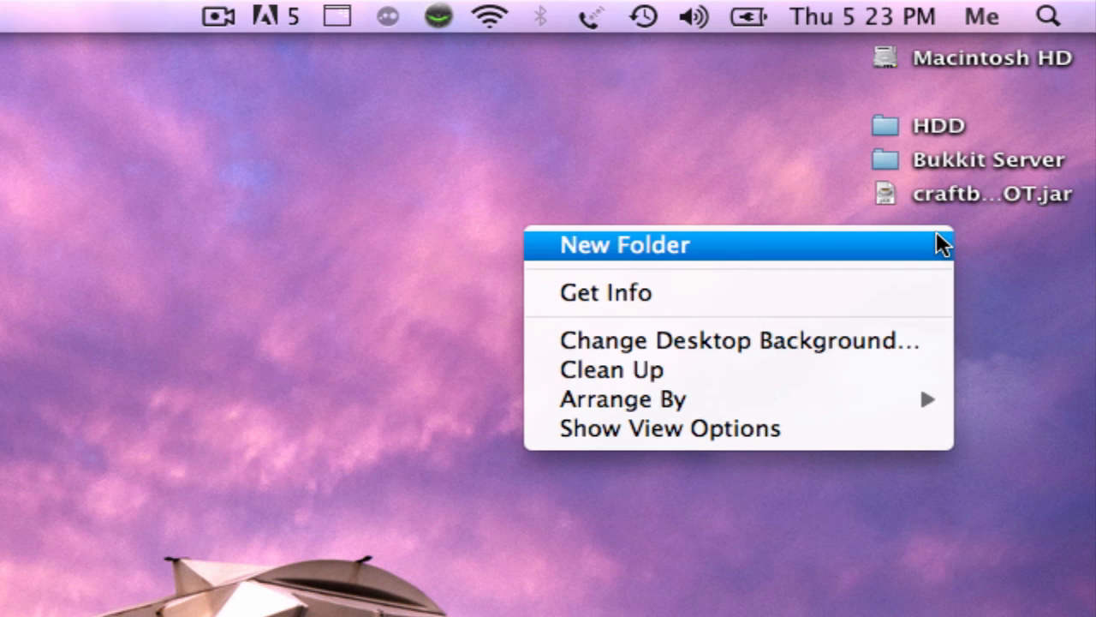
left_click(937, 242)
type("Mine")
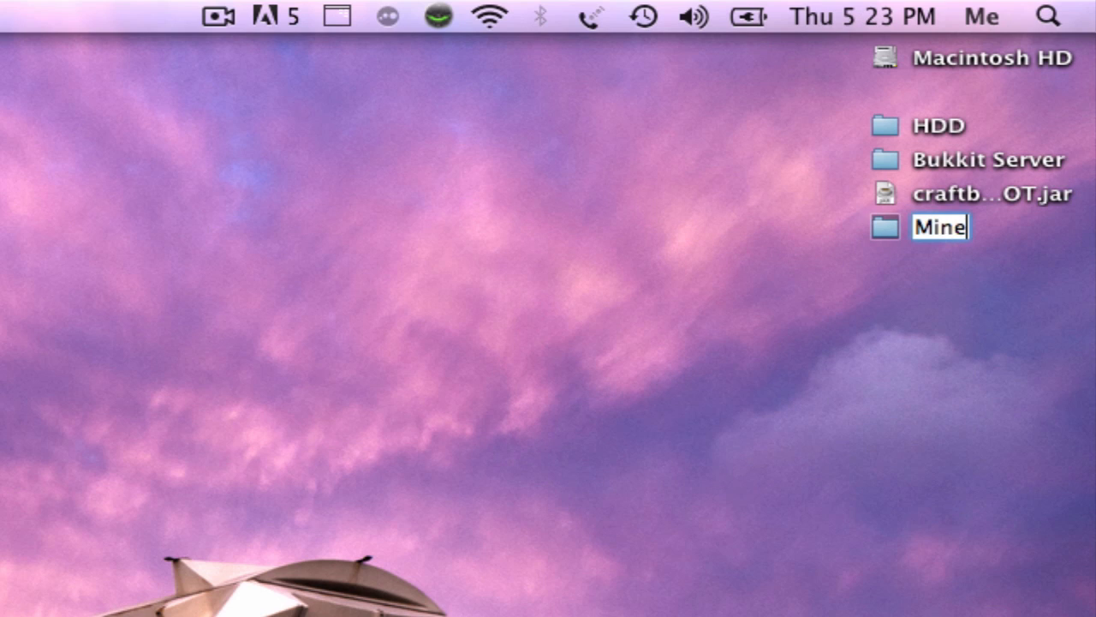
type("craft")
key("Return")
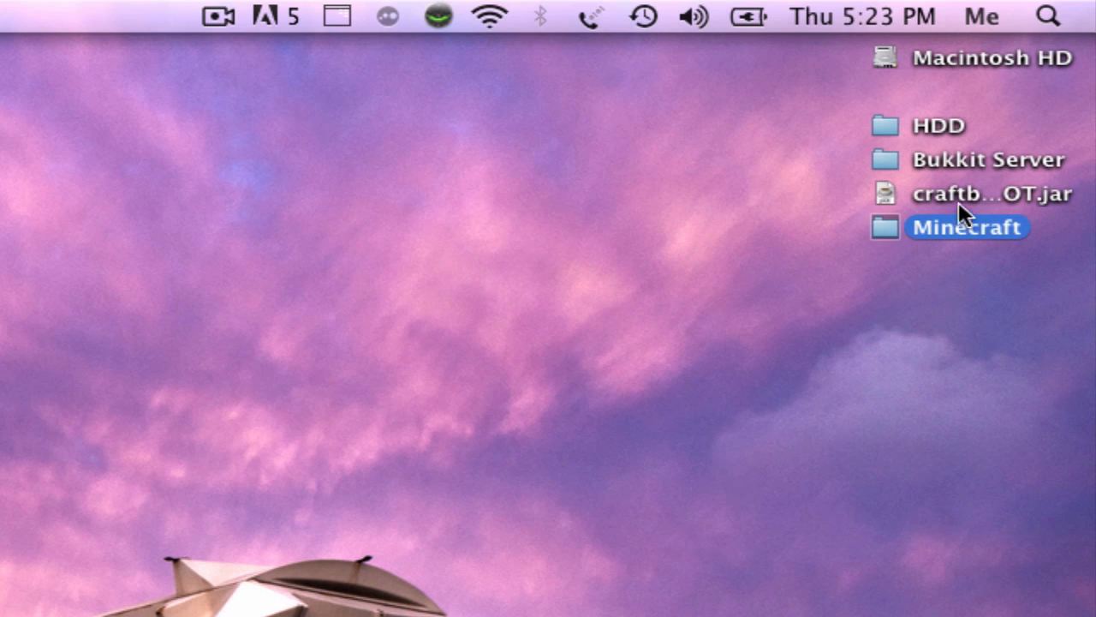
Move the downloaded CraftBukkit jar into the Minecraft folder and rename it craftbukkit.jar
left_click_drag(987, 194, 965, 224)
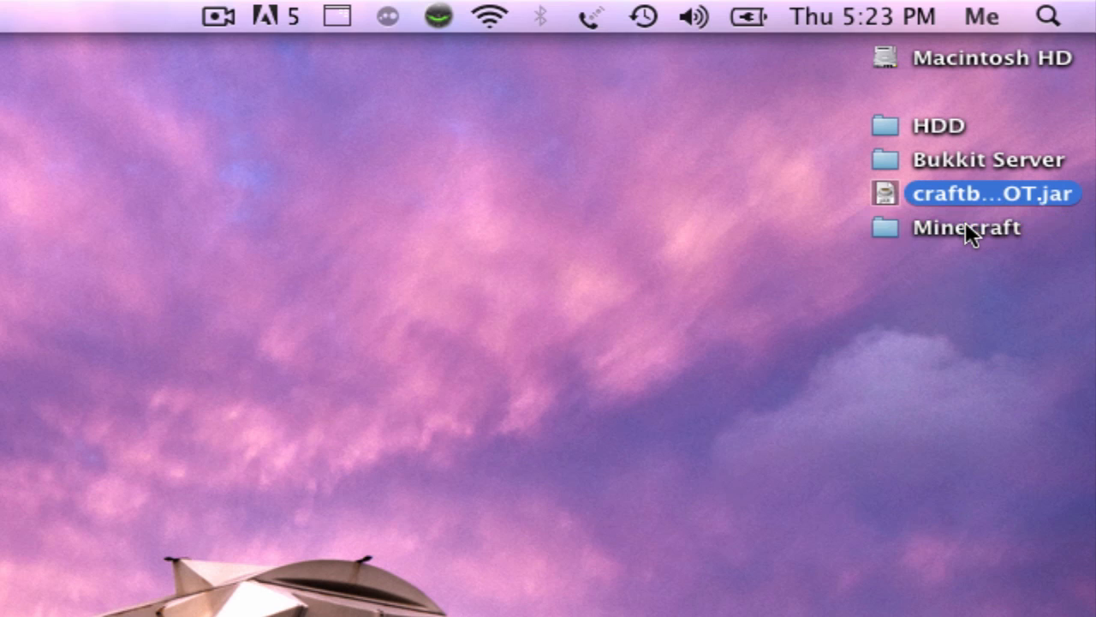
double_click(981, 224)
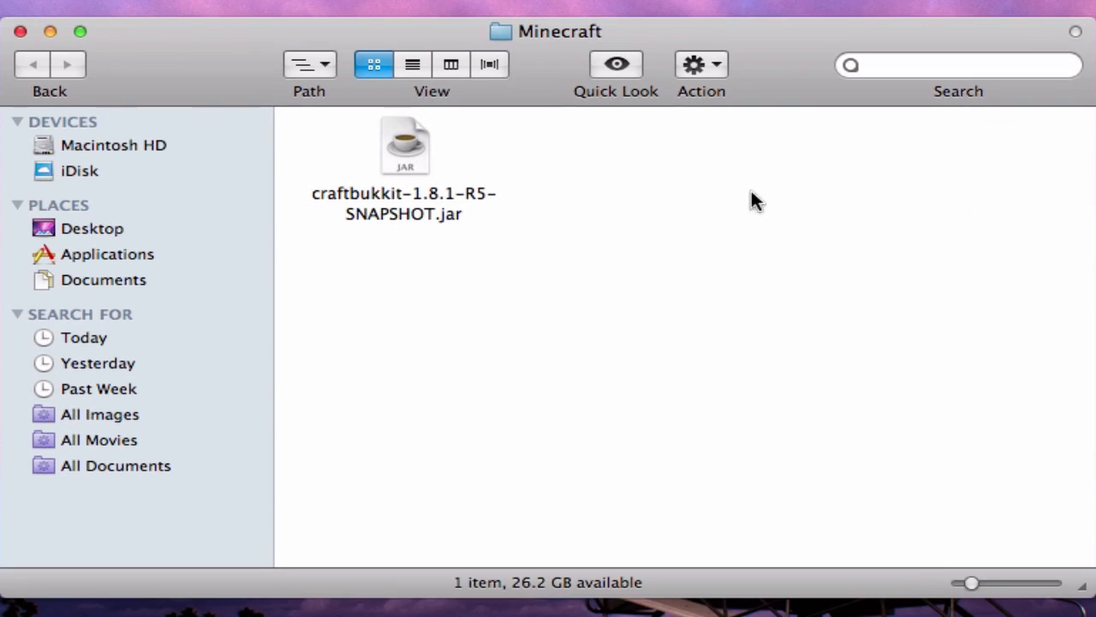
left_click(385, 192)
key("Return")
type("cr")
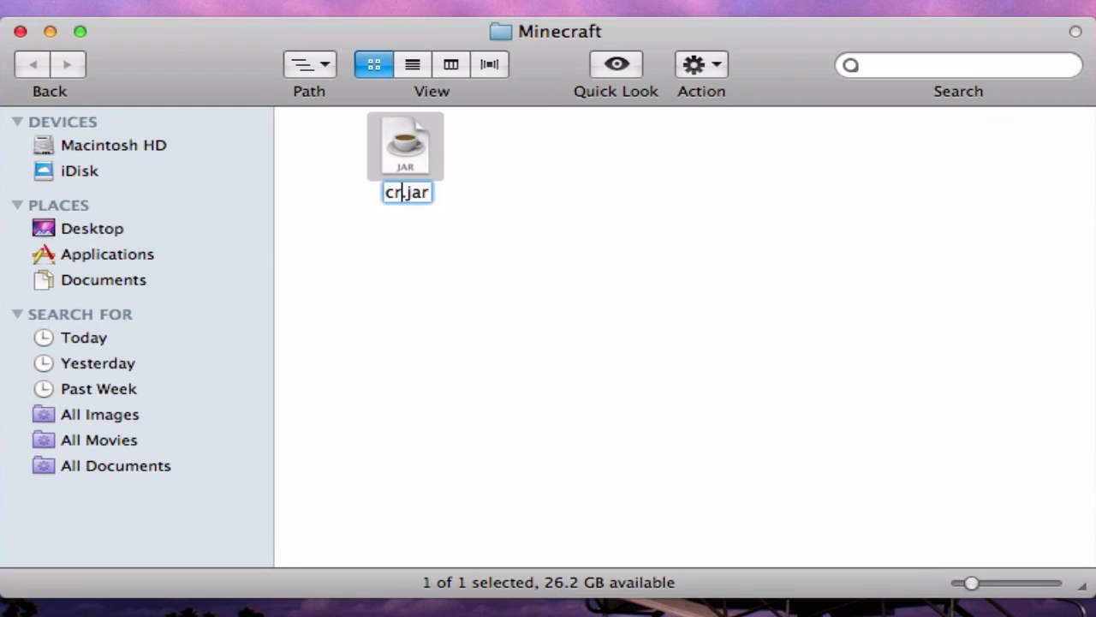
type("aftbukki")
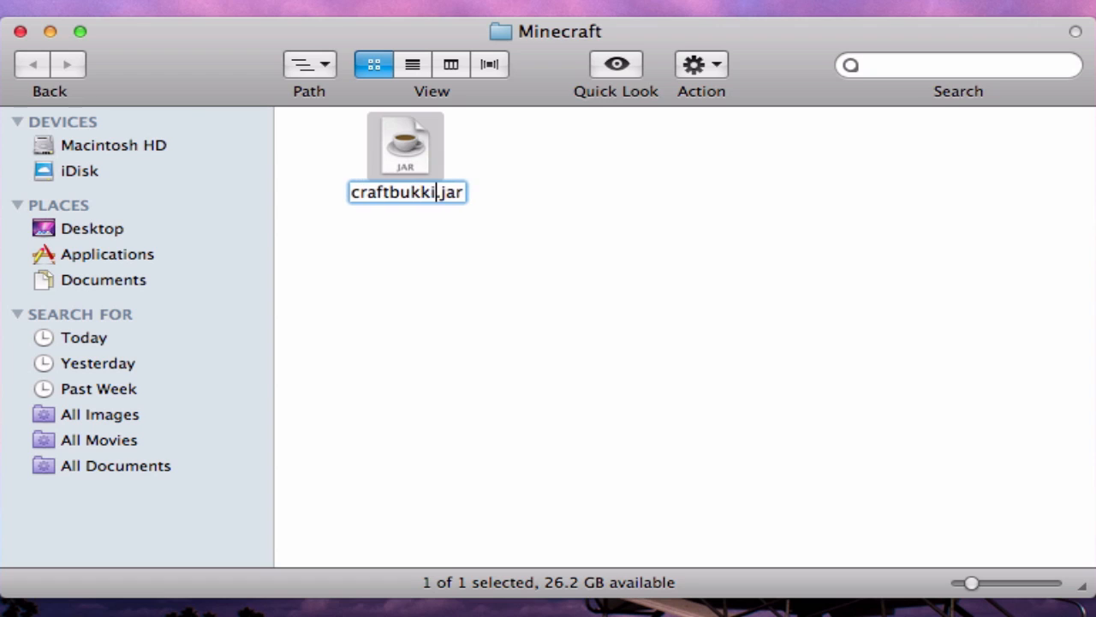
type("t")
key("Return")
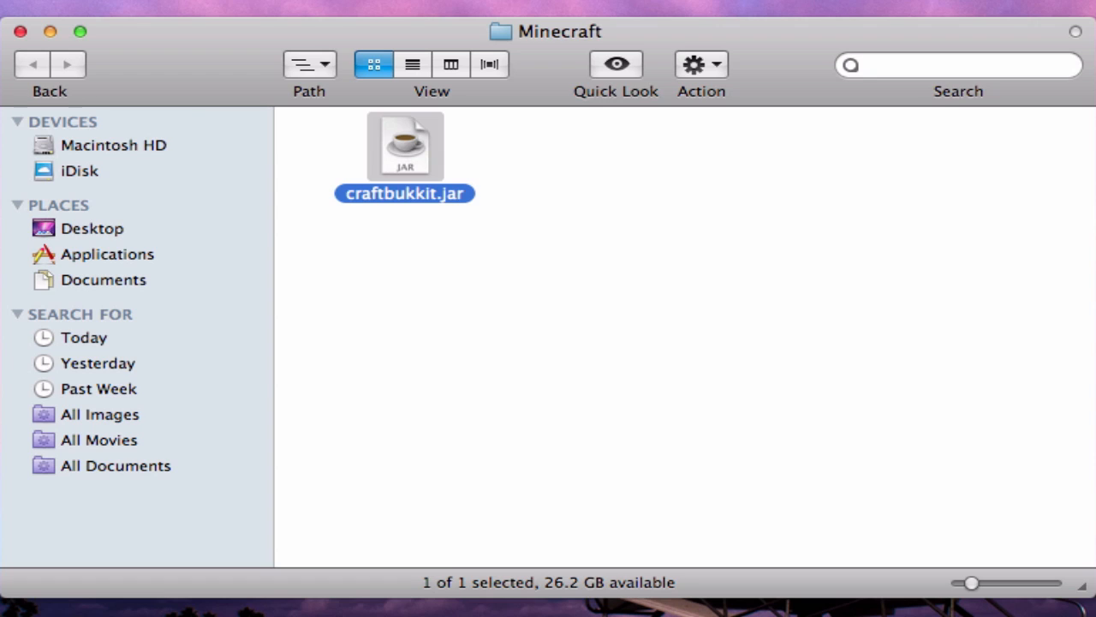
Launch craftbukkit.jar from the Minecraft folder, then close the folder window
double_click(376, 193)
left_click(810, 286)
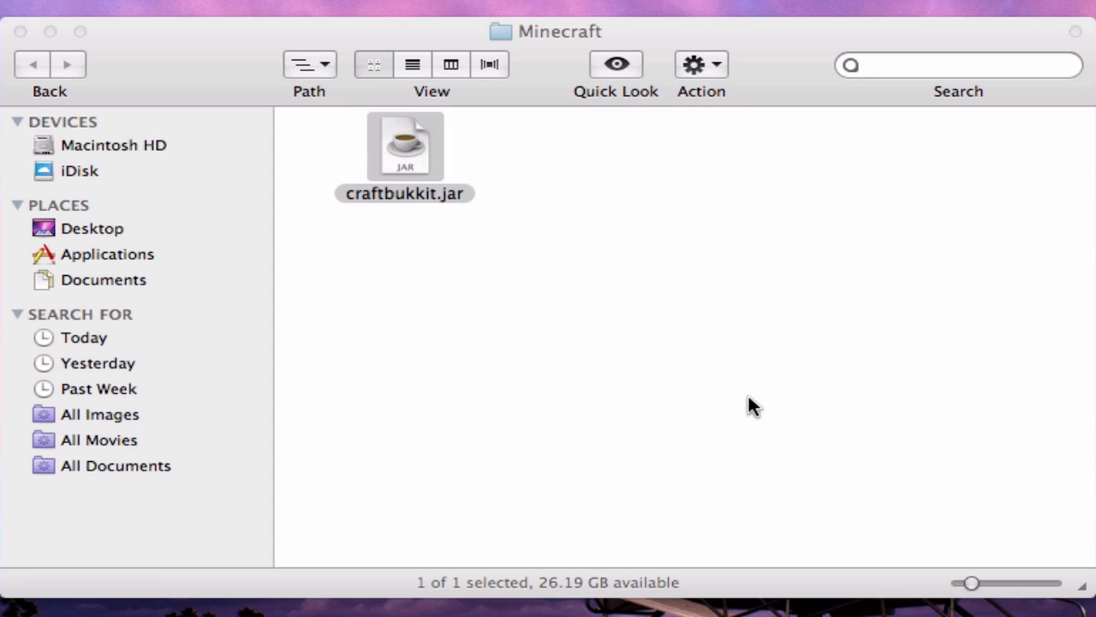
left_click(668, 403)
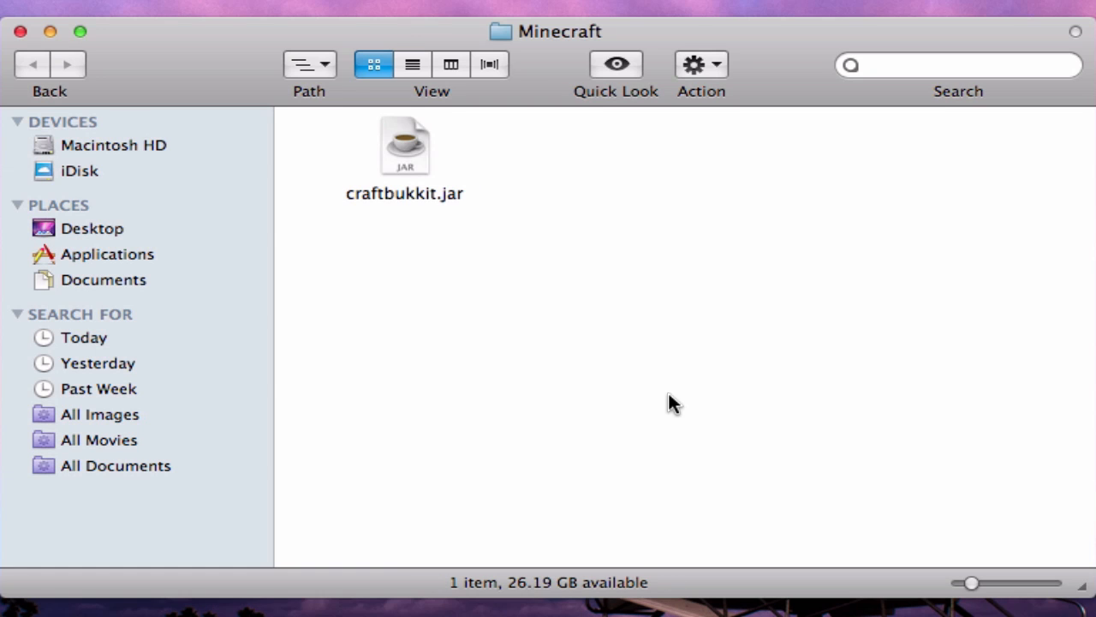
left_click(20, 32)
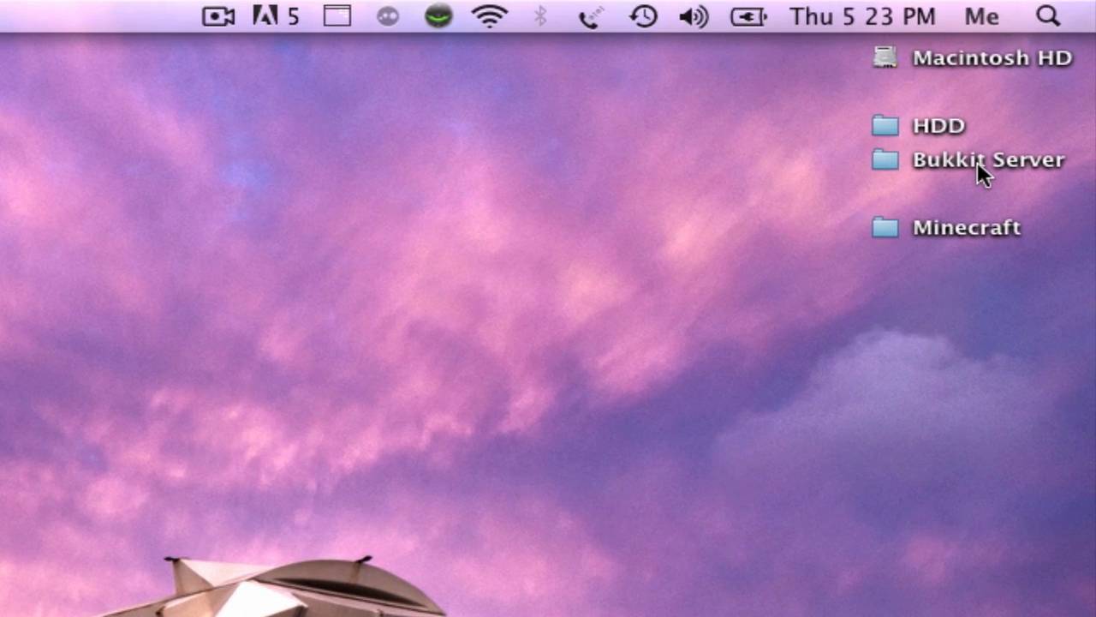
Open the server.properties file from the Bukkit Server folder in TextEdit
double_click(1037, 83)
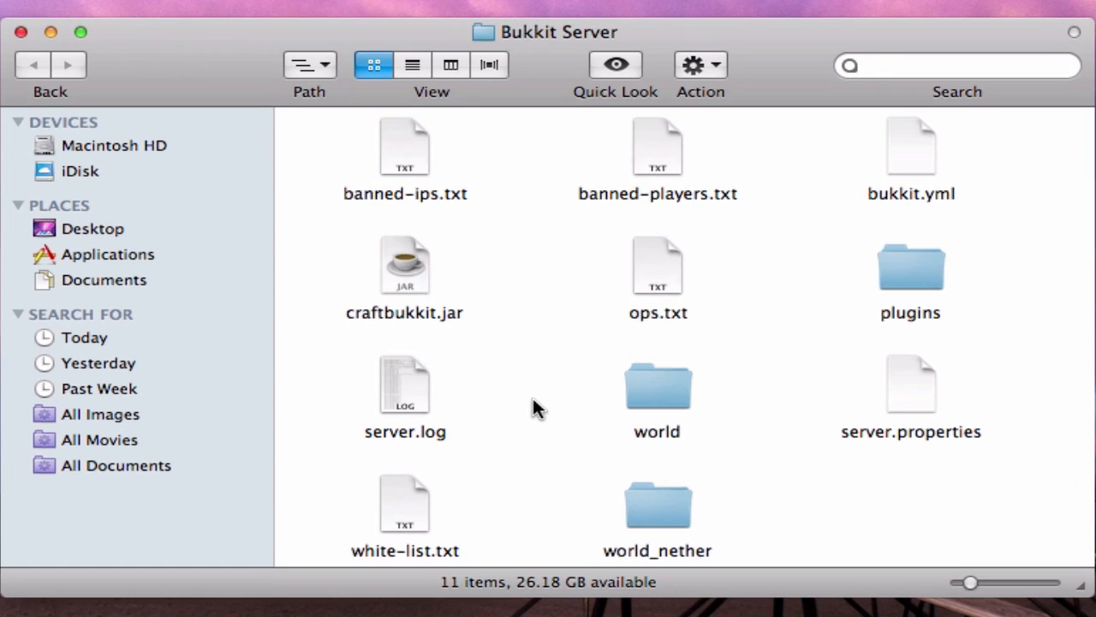
left_click(890, 428)
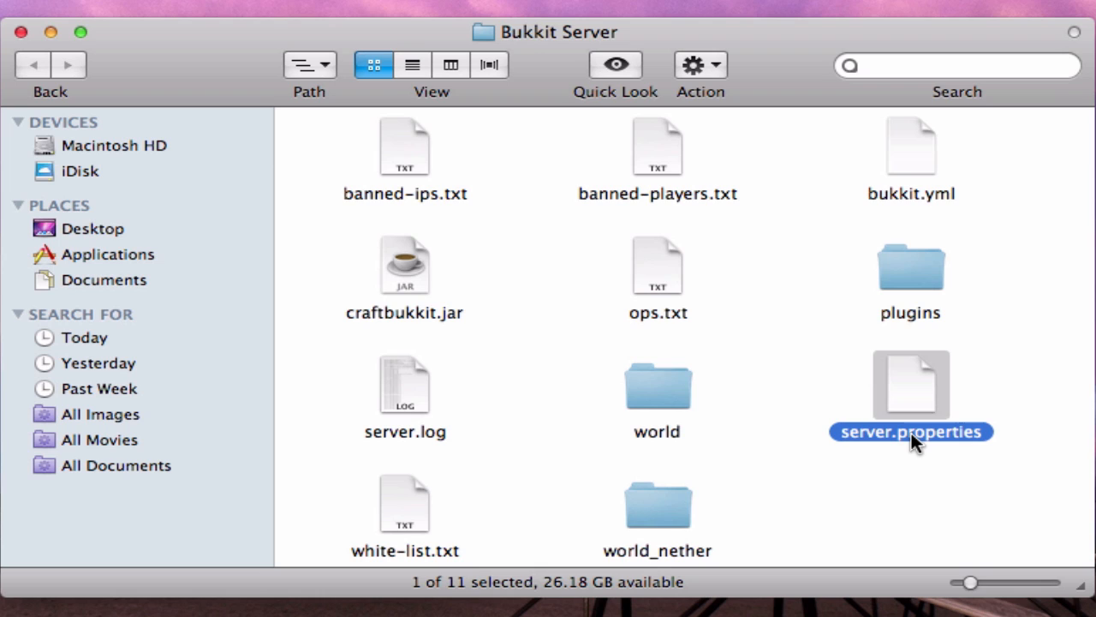
double_click(911, 432)
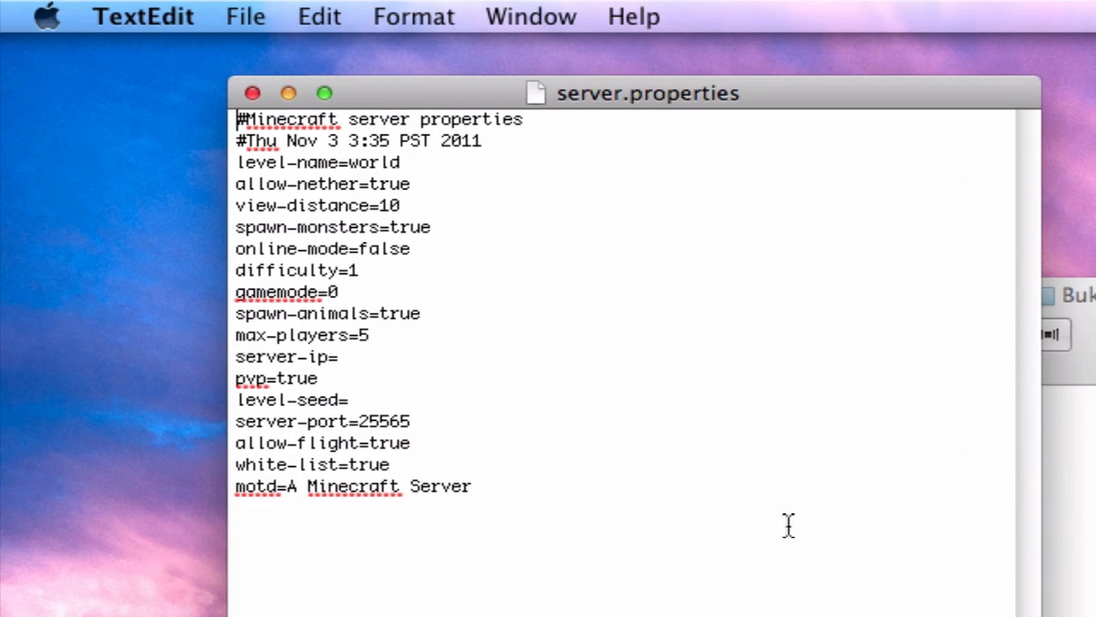
Examine the level-name line in server.properties and the corresponding world folder in the Bukkit Server folder
left_click(431, 167)
left_click_drag(237, 163, 403, 167)
left_click(404, 167)
left_click(1071, 557)
left_click(651, 389)
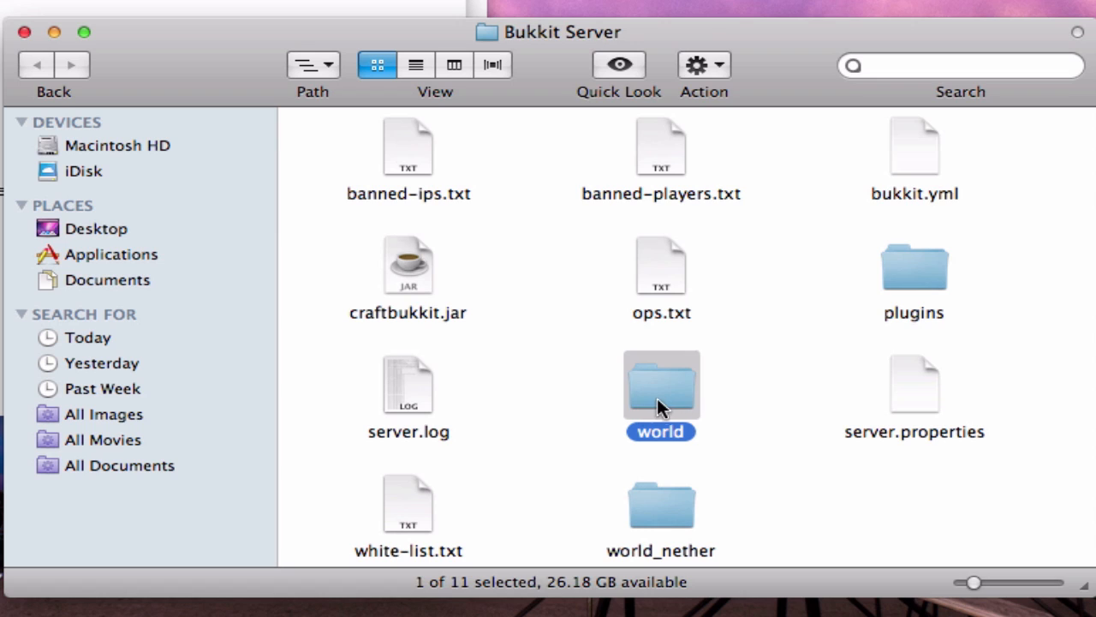
double_click(663, 403)
left_click(36, 64)
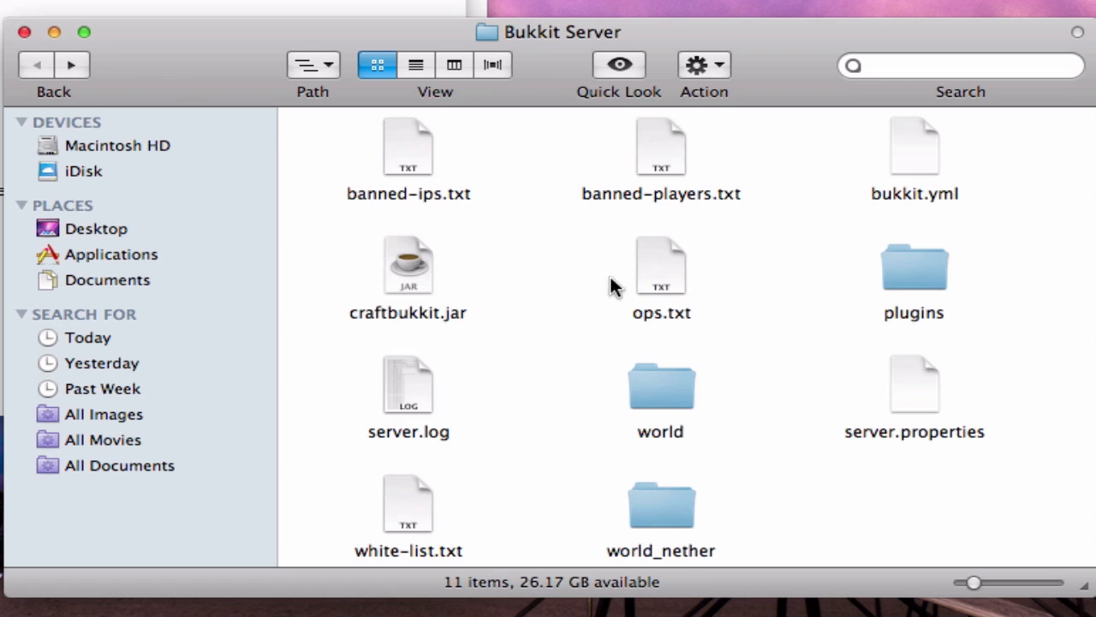
left_click(2, 206)
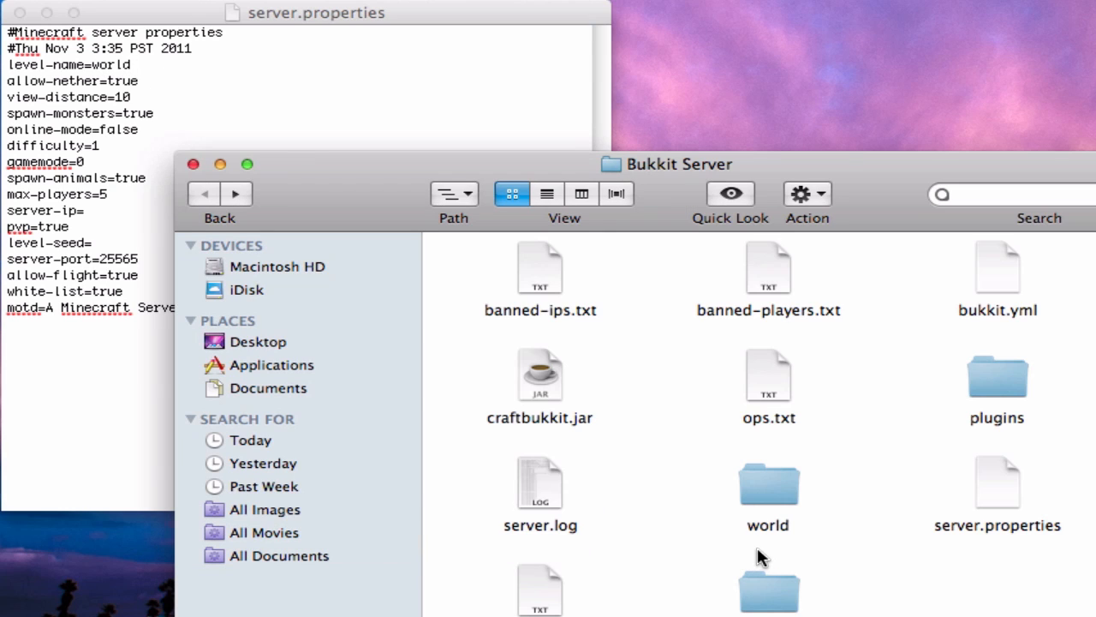
left_click(754, 555)
left_click(759, 469)
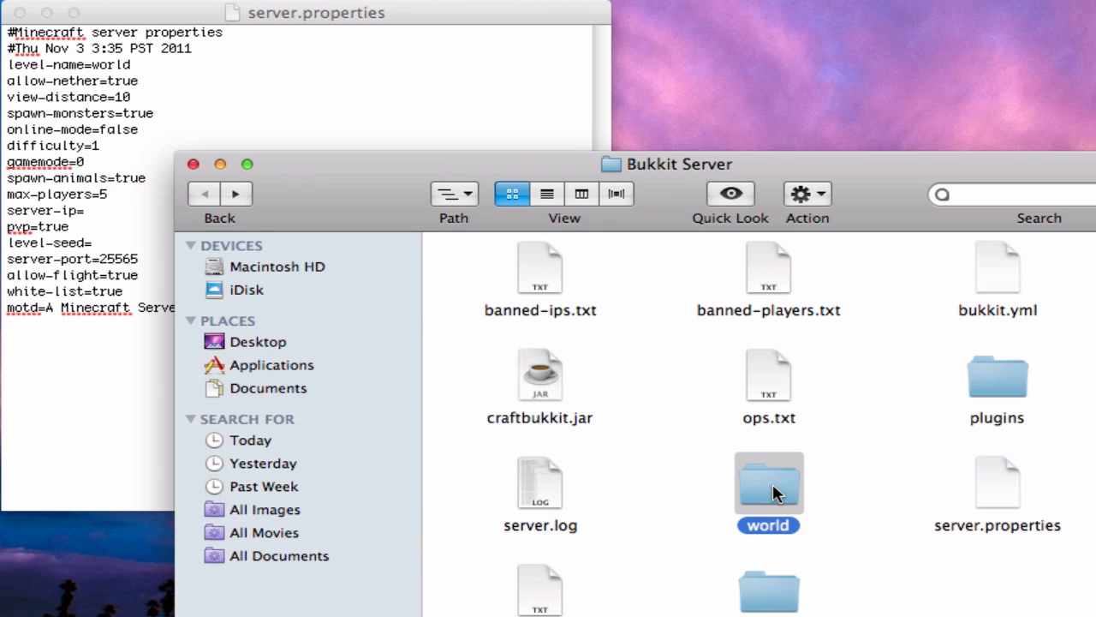
Set online-mode to true in server.properties and save the file
left_click(103, 255)
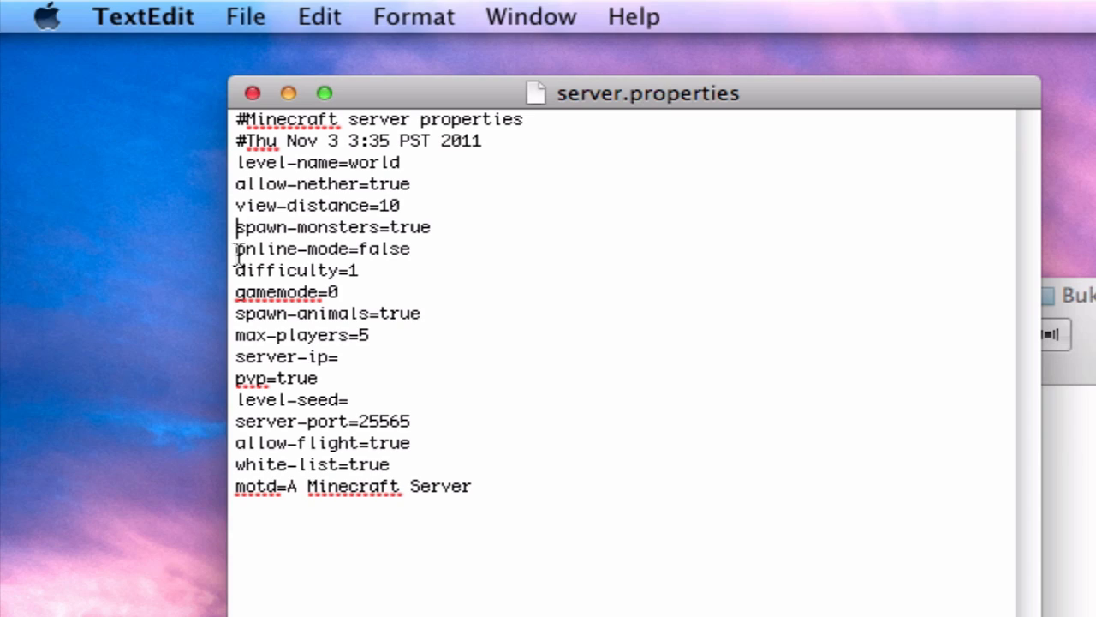
left_click(417, 254)
key("BackSpace")
key("BackSpace")
key("BackSpace")
key("BackSpace")
key("BackSpace")
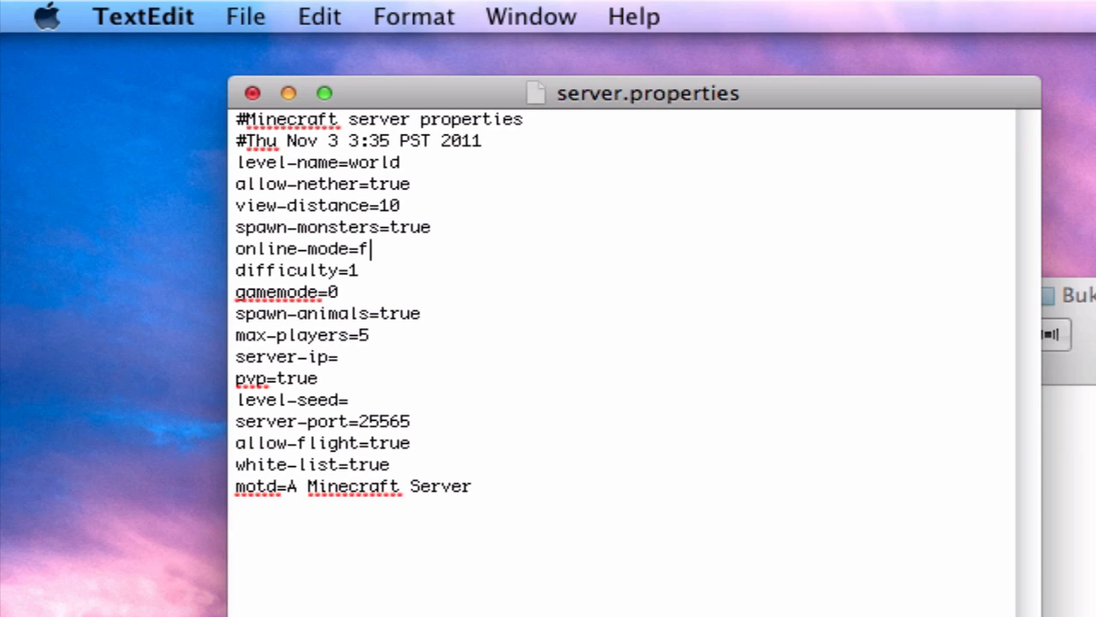
type("true")
key("super+s")
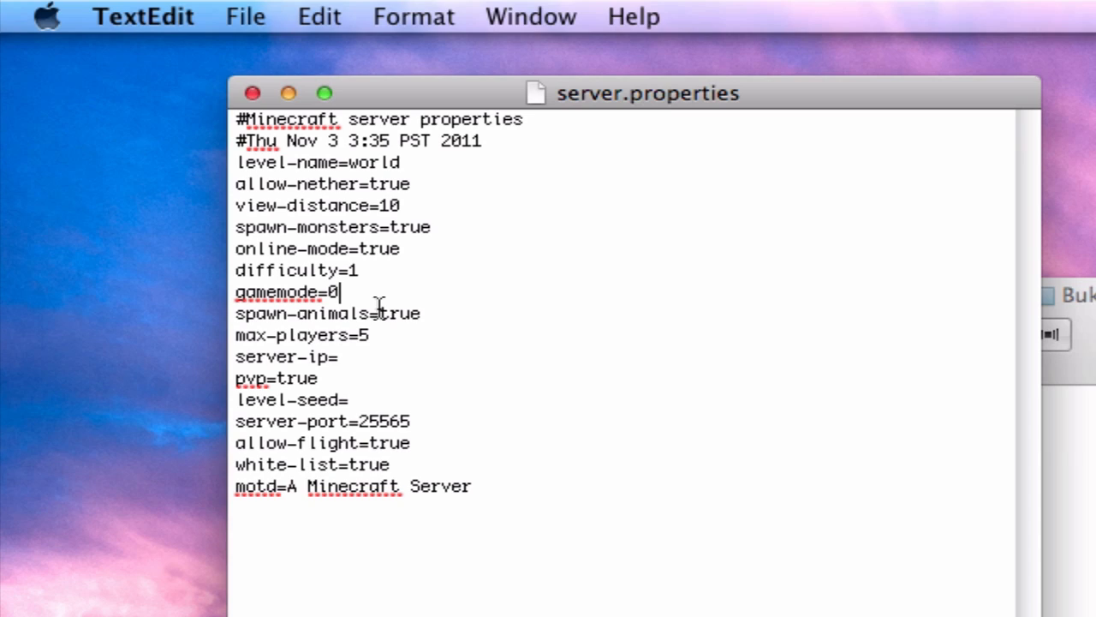
Set gamemode to 1 in server.properties and save the file
key("BackSpace")
type("1")
key("super+s")
Look up the Mac's local IP address for the server-ip line in the Network section of the detailed system report
left_click(356, 357)
left_click(45, 17)
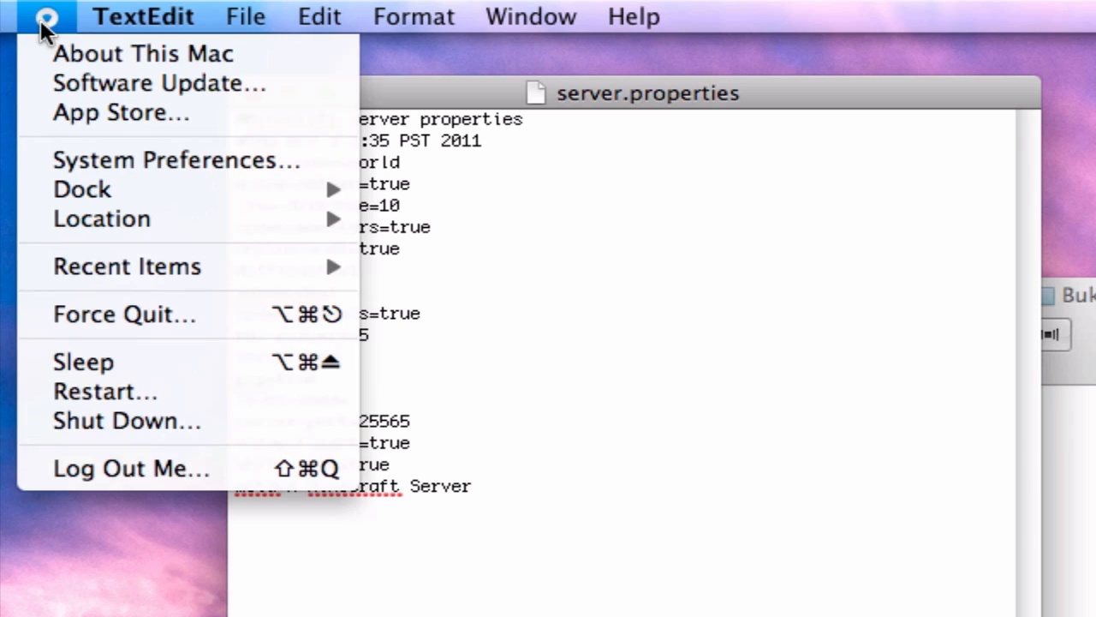
left_click(119, 55)
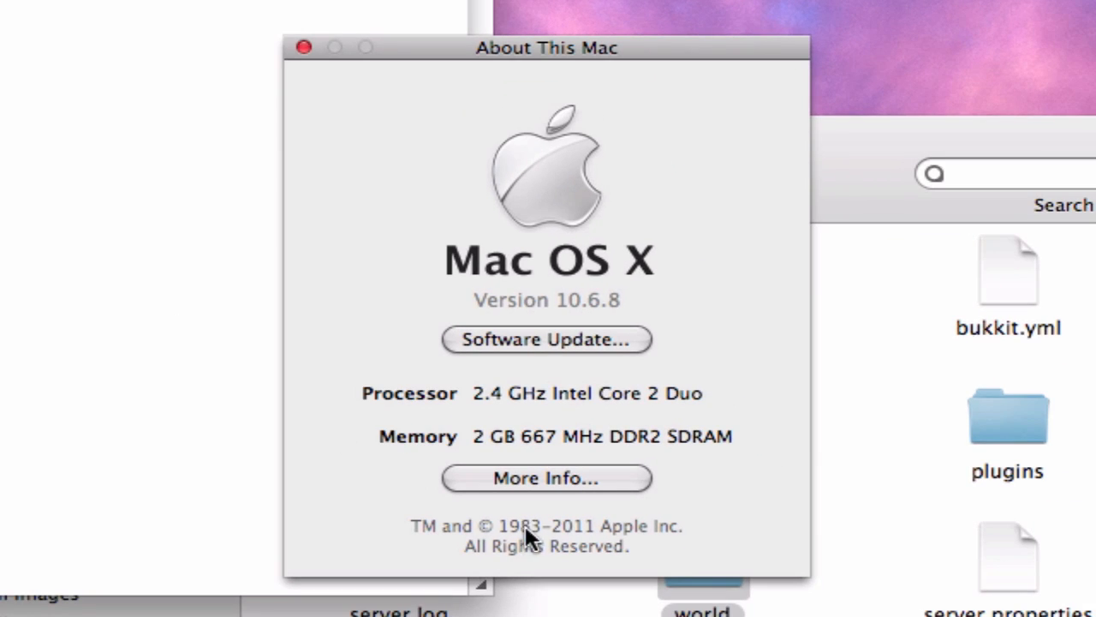
key("super+w")
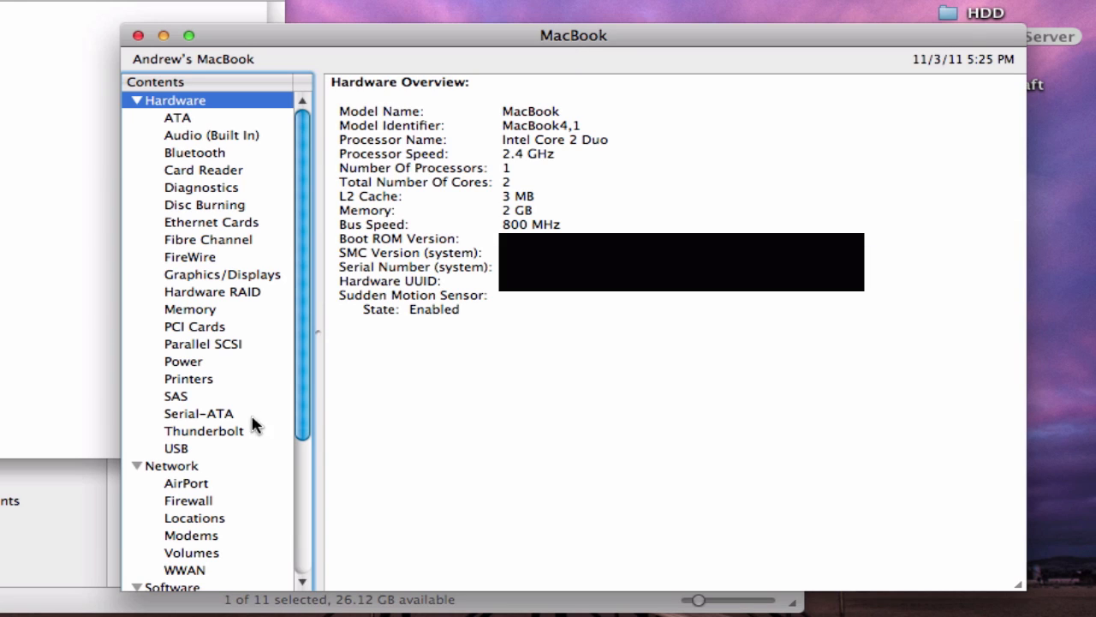
left_click(171, 465)
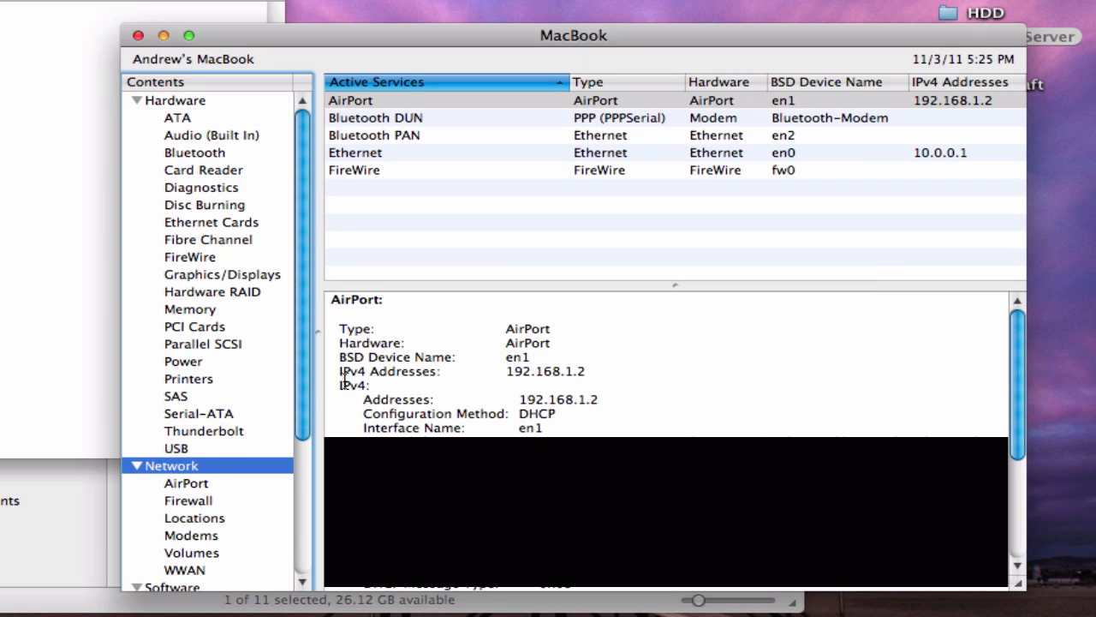
Set server-ip in server.properties to the AirPort IPv4 address 192.168.1.2 from the system report
left_click_drag(338, 372, 590, 371)
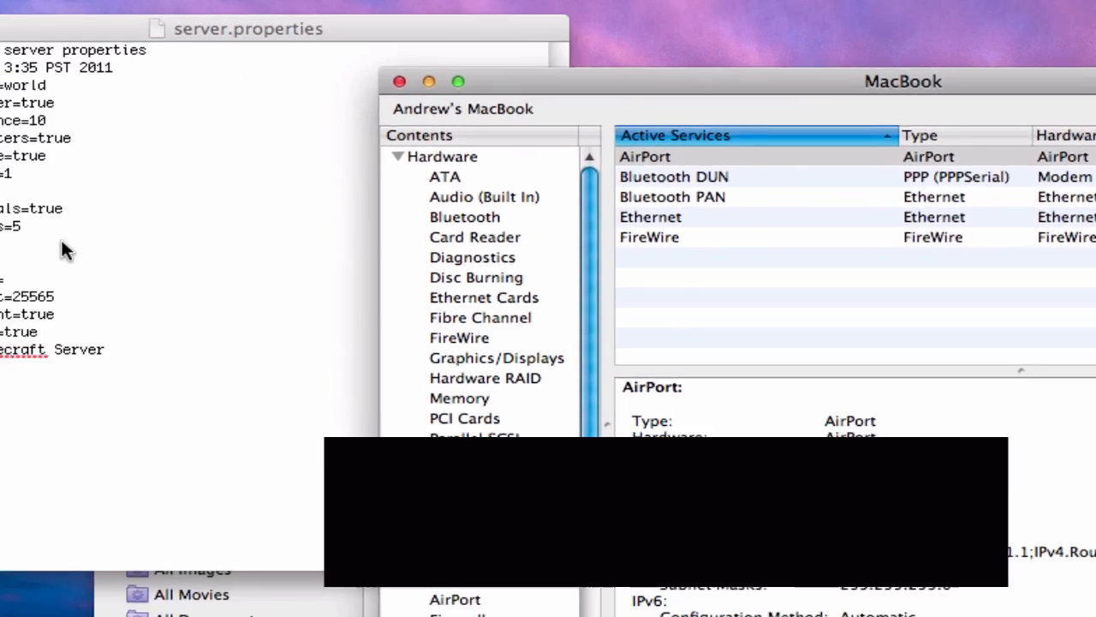
left_click(420, 358)
type("192.1")
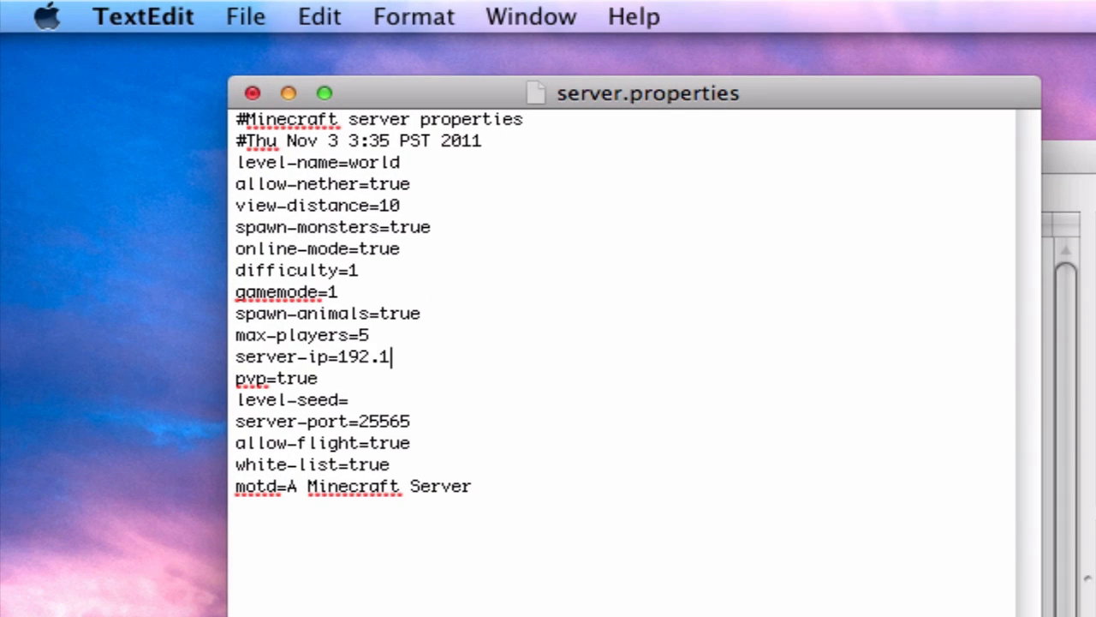
type("68.12.")
key("BackSpace")
key("BackSpace")
type(".2")
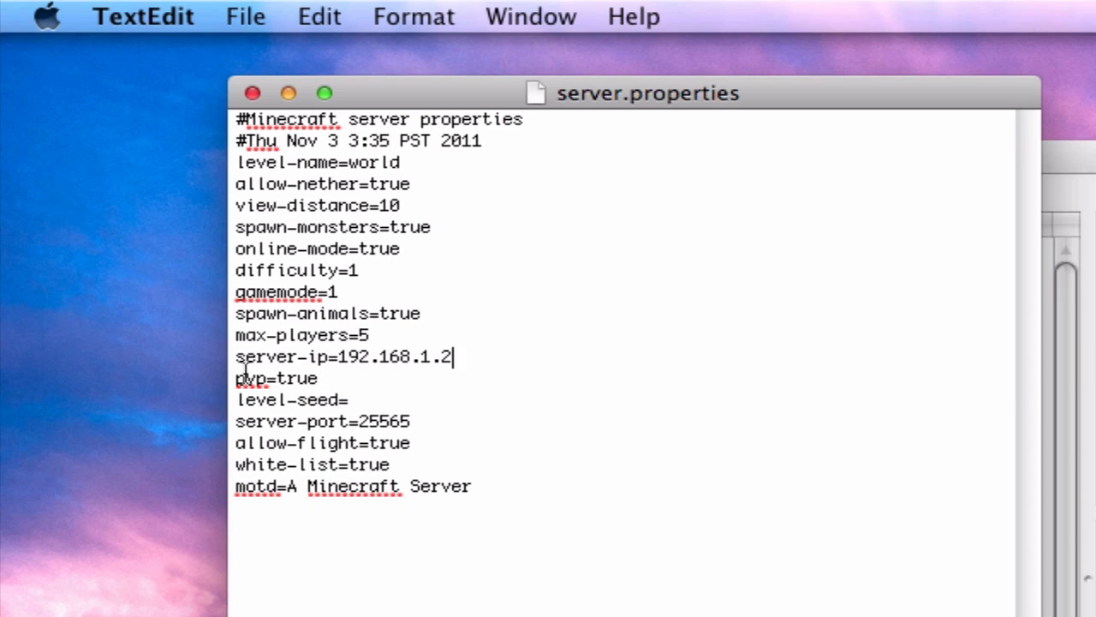
Examine the level-seed, server-port, allow-flight and white-list lines in server.properties
left_click(370, 399)
left_click_drag(413, 421, 360, 422)
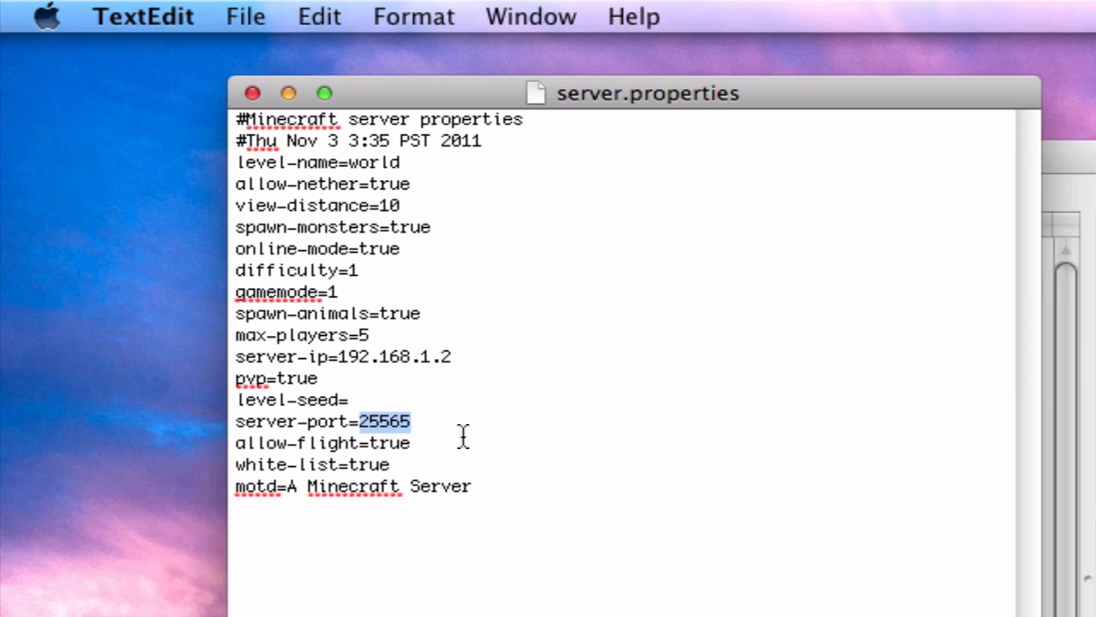
left_click(416, 423)
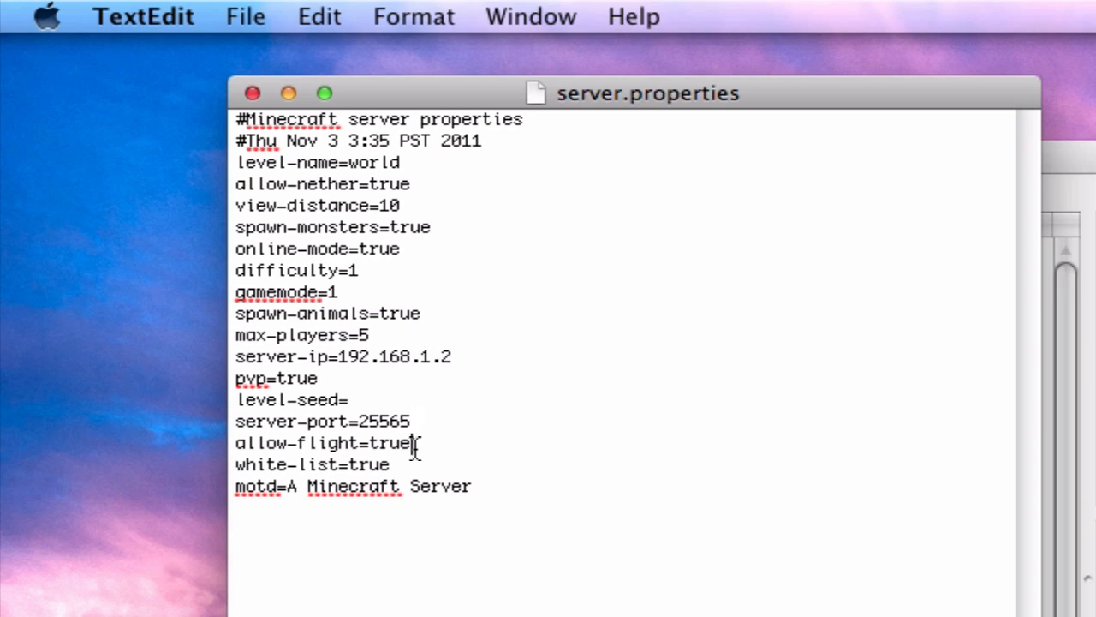
left_click_drag(416, 448, 391, 448)
left_click(434, 447)
left_click(419, 463)
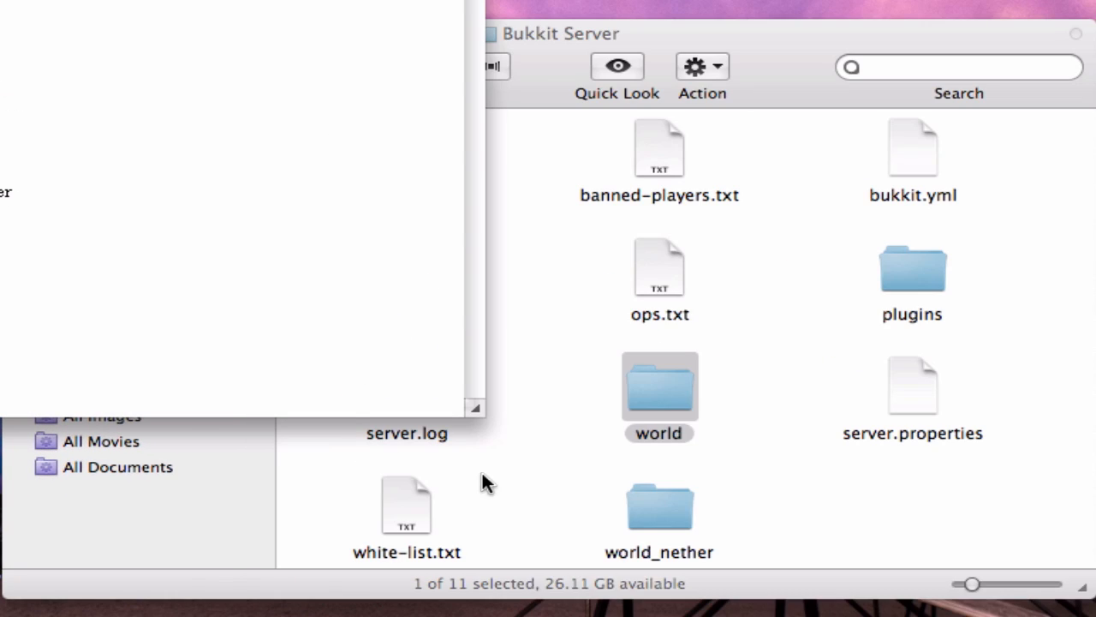
Add the player's Minecraft username to white-list.txt, and save and close server.properties
left_click(484, 473)
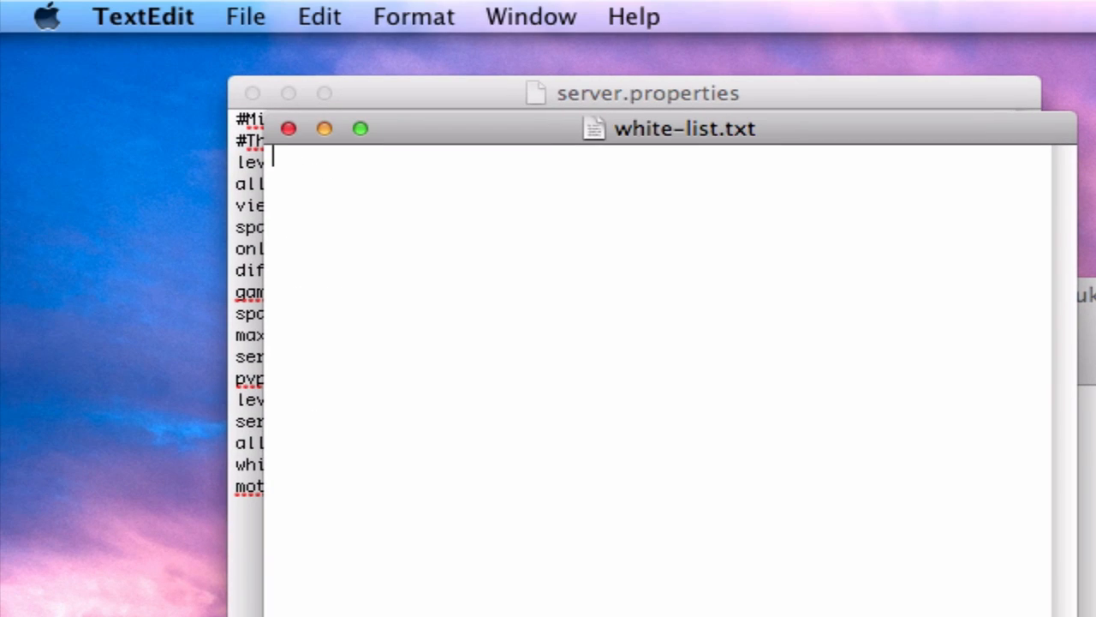
type("DrewP")
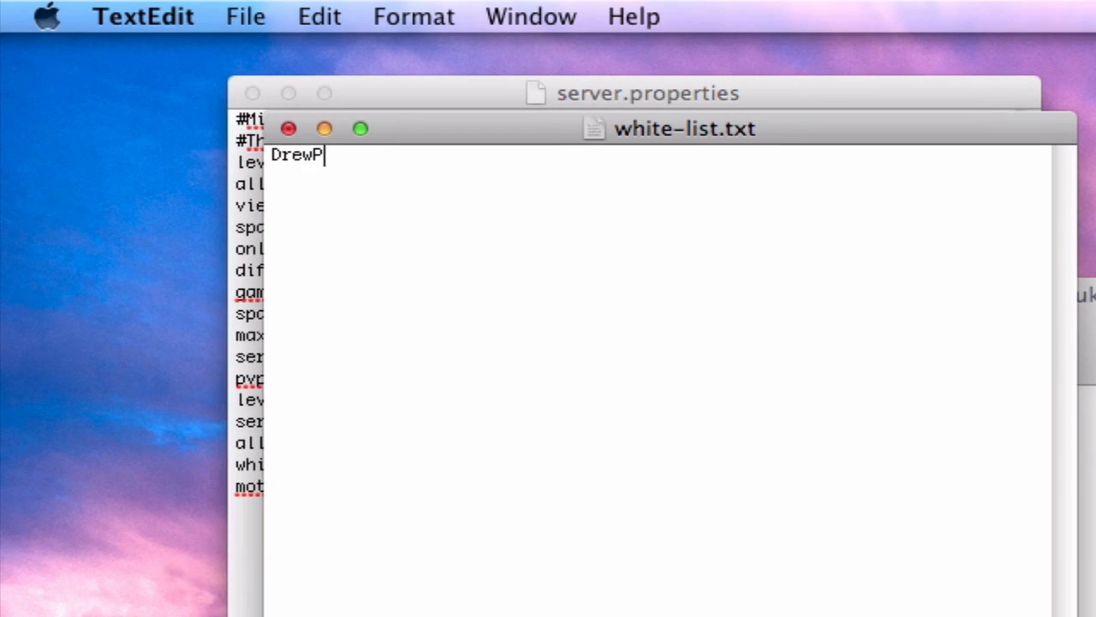
type("oint")
left_click(288, 129)
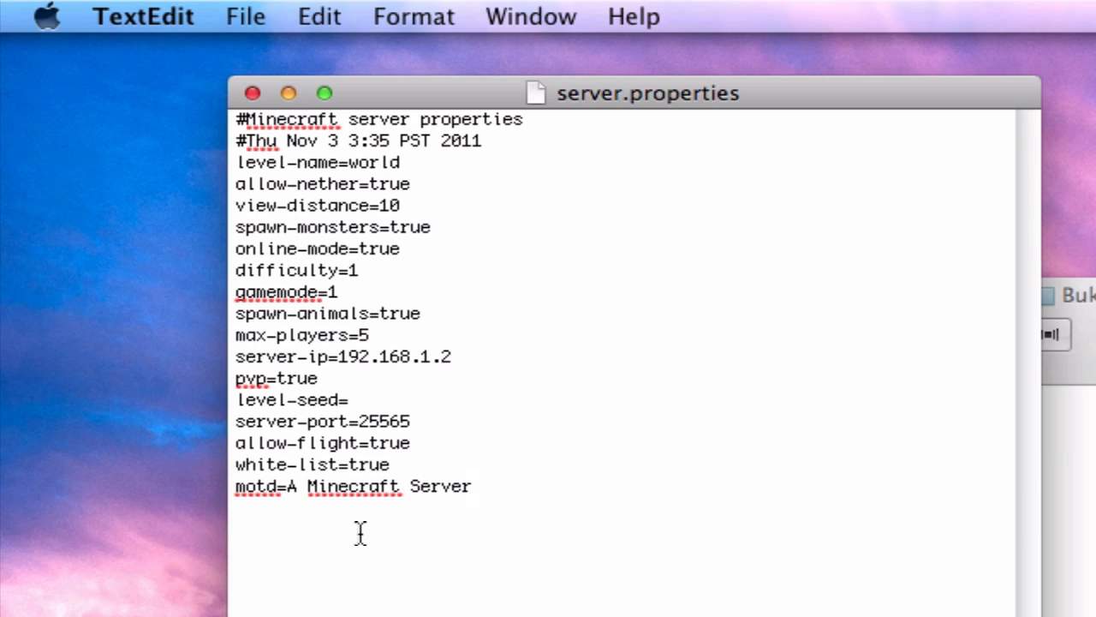
key("super+s")
key("super+q")
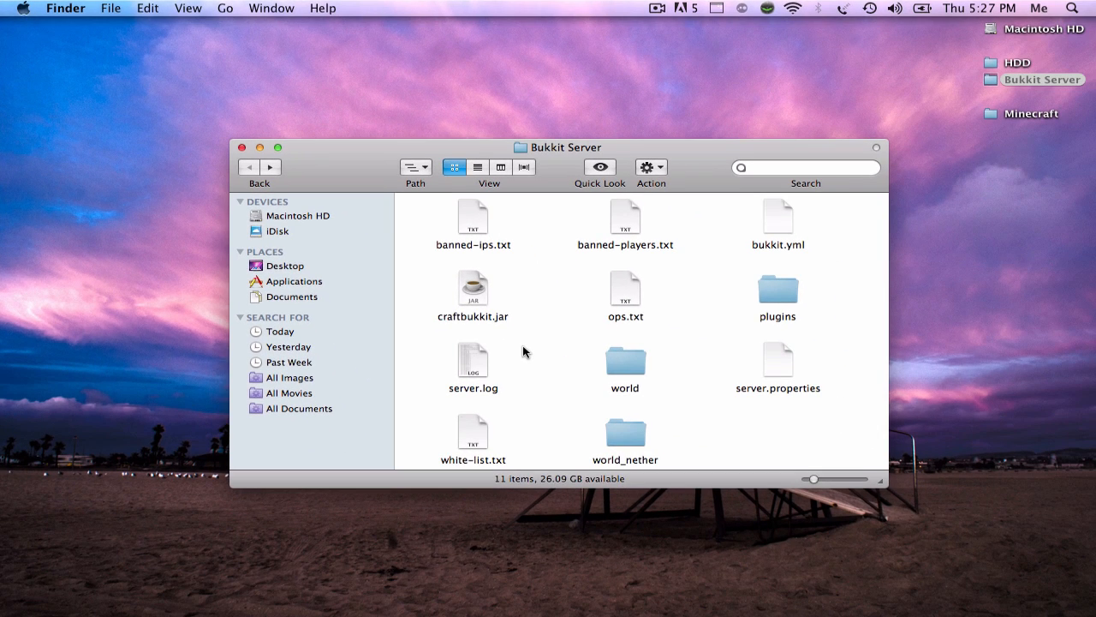
Create a plain-text TextEdit document containing #!/bin/bash, cd "`dirname "$0"`" and java -Xmx1024M -Xms1024M -jar craftbukkit.jar nogui on separate lines
left_click(1071, 8)
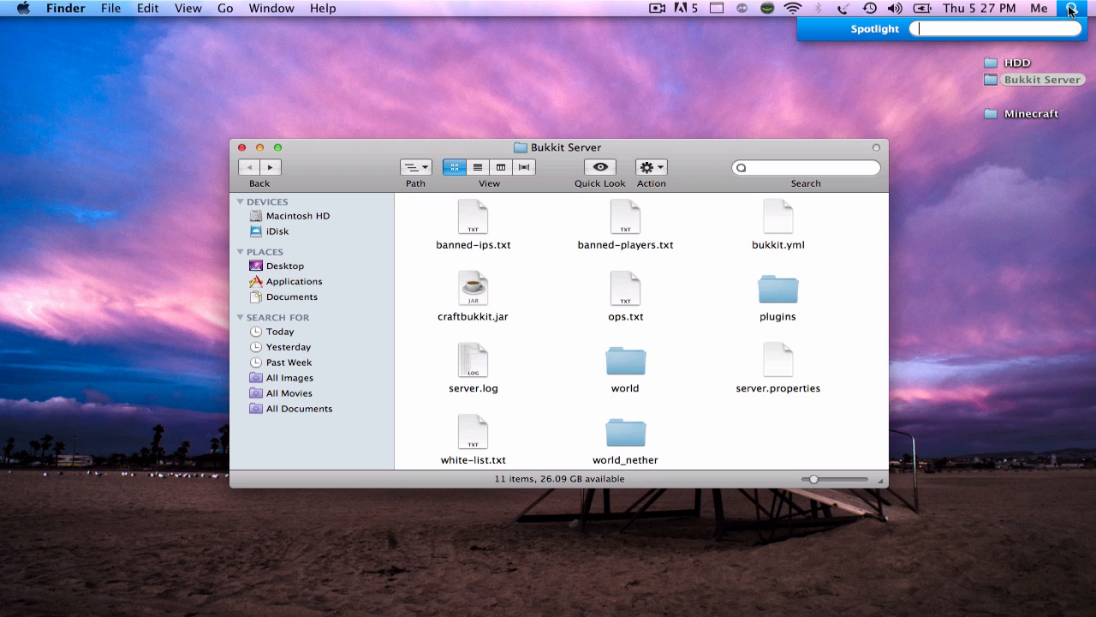
type("text")
key("Return")
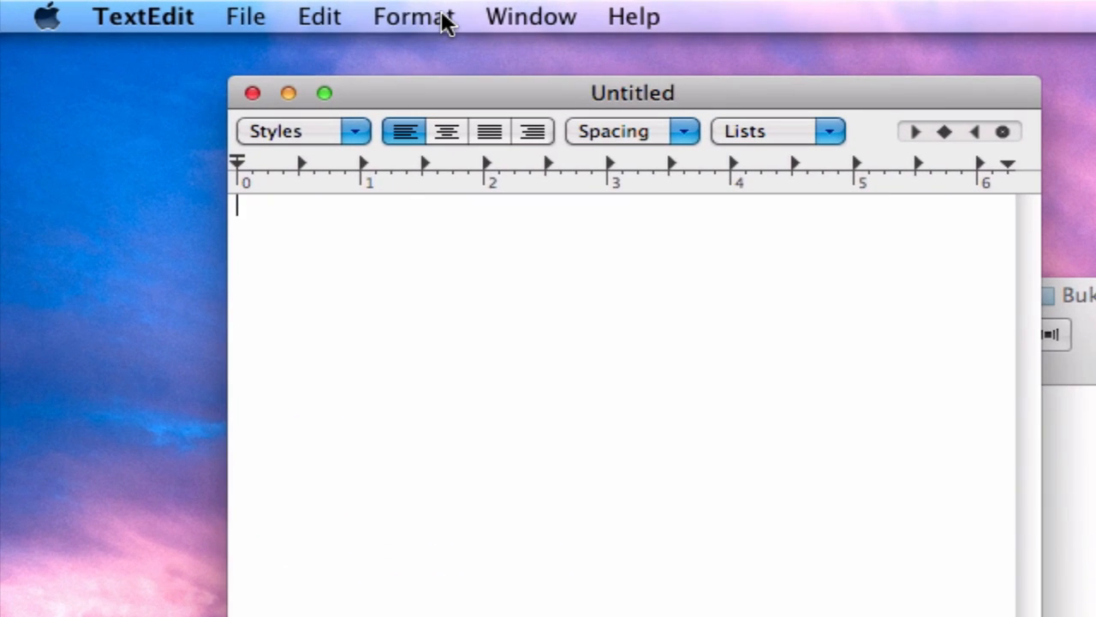
left_click(221, 9)
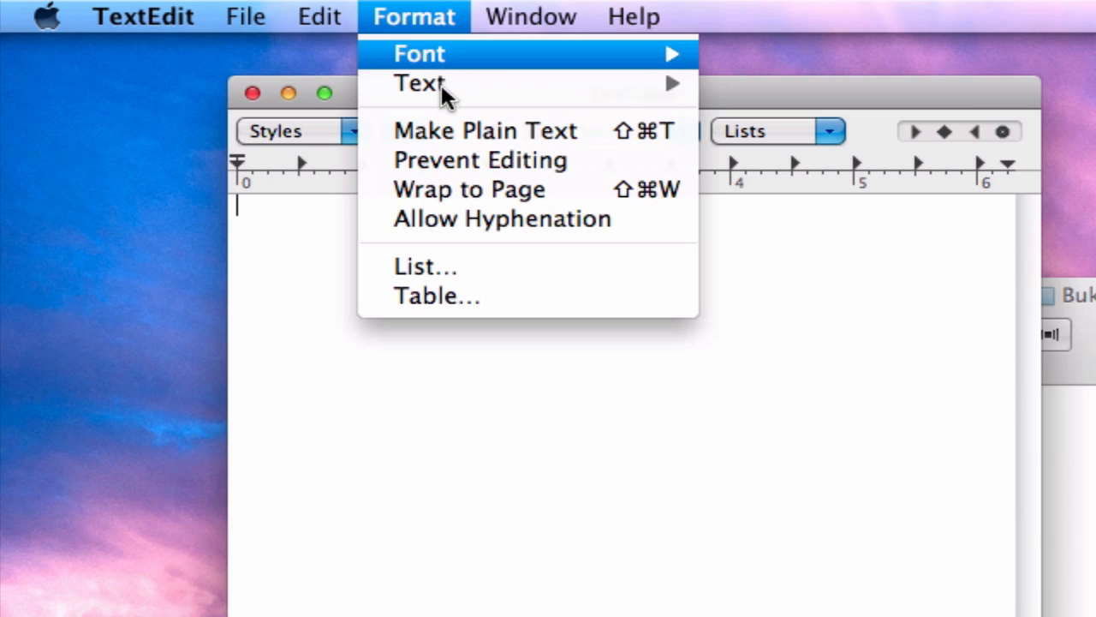
left_click(552, 130)
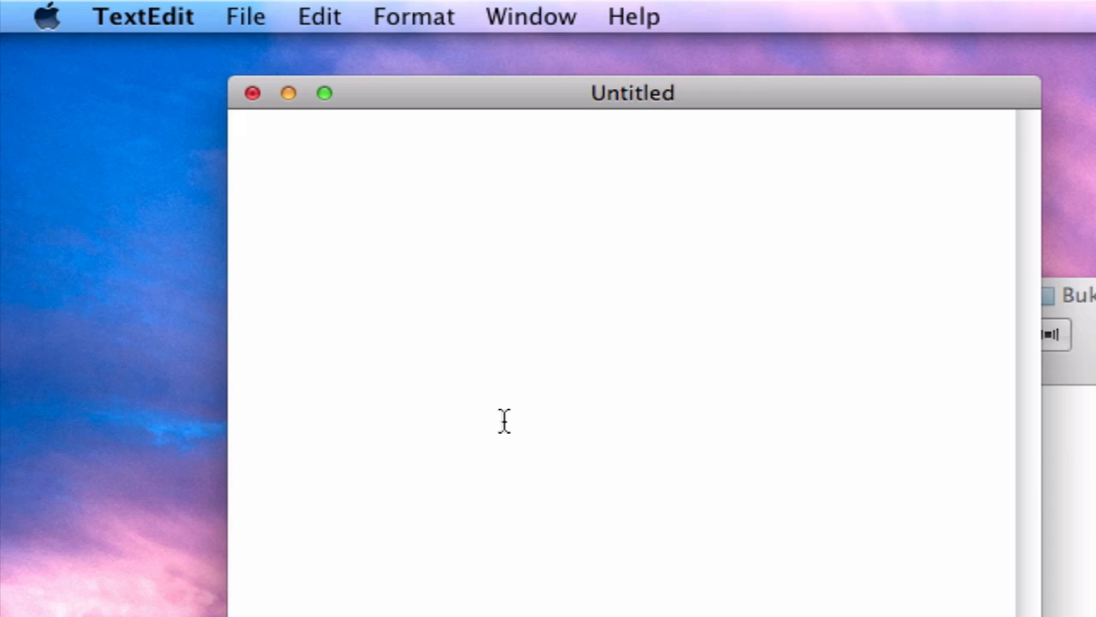
type("#!/bin/bash cd \"`dirname \"$0\"`\" java -Xmx1024M -Xms1024M -jar craftbukkit.jar nogui")
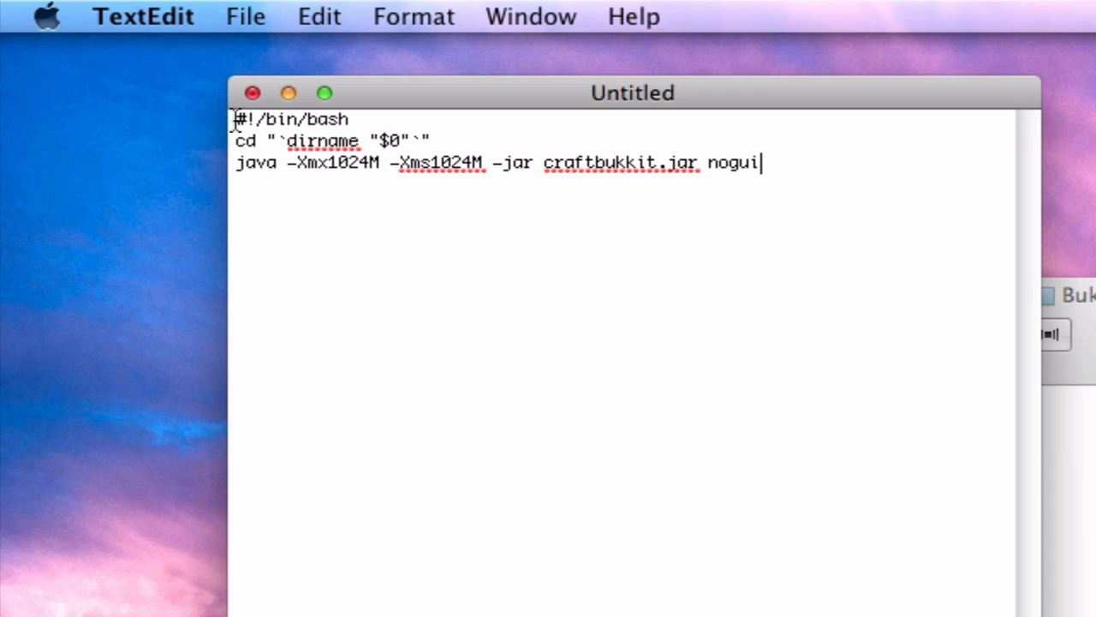
Examine the script's three lines and compare its jar name with the craftbukkit.jar file in the Bukkit Server folder
mouse_move(235, 120)
left_mouse_down()
mouse_move(288, 134)
mouse_move(364, 118)
mouse_move(234, 120)
left_mouse_up()
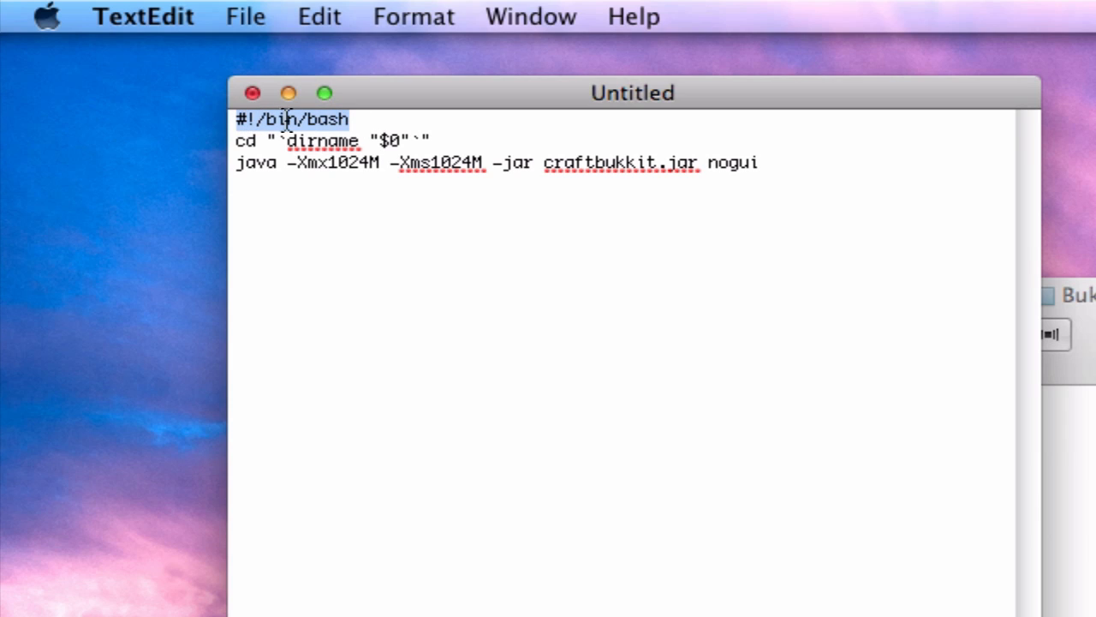
left_click(310, 144)
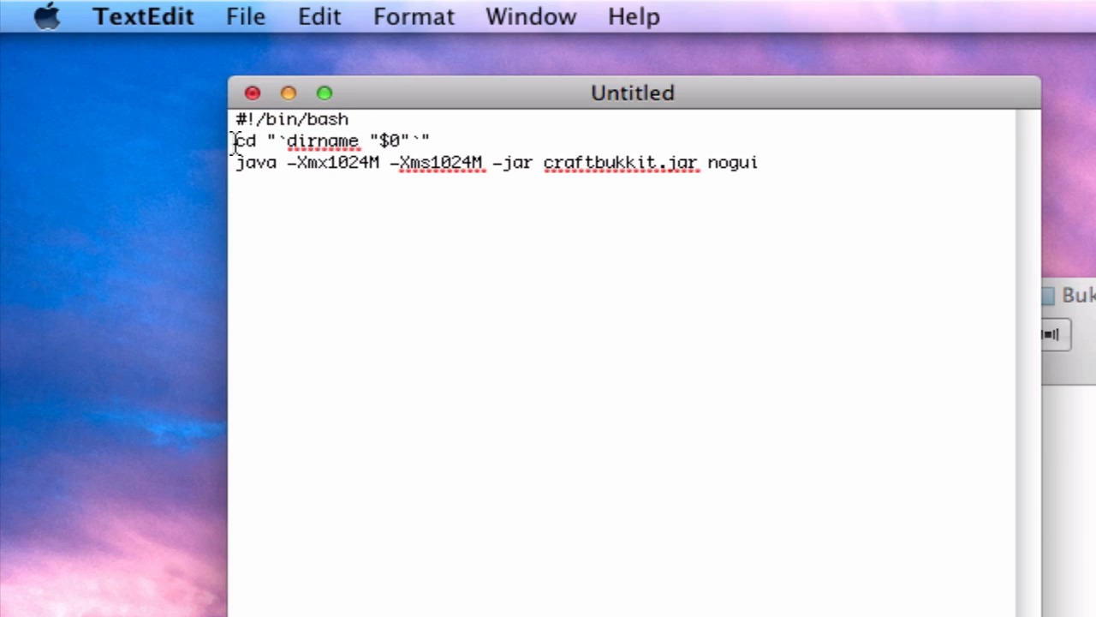
left_click_drag(234, 144, 259, 144)
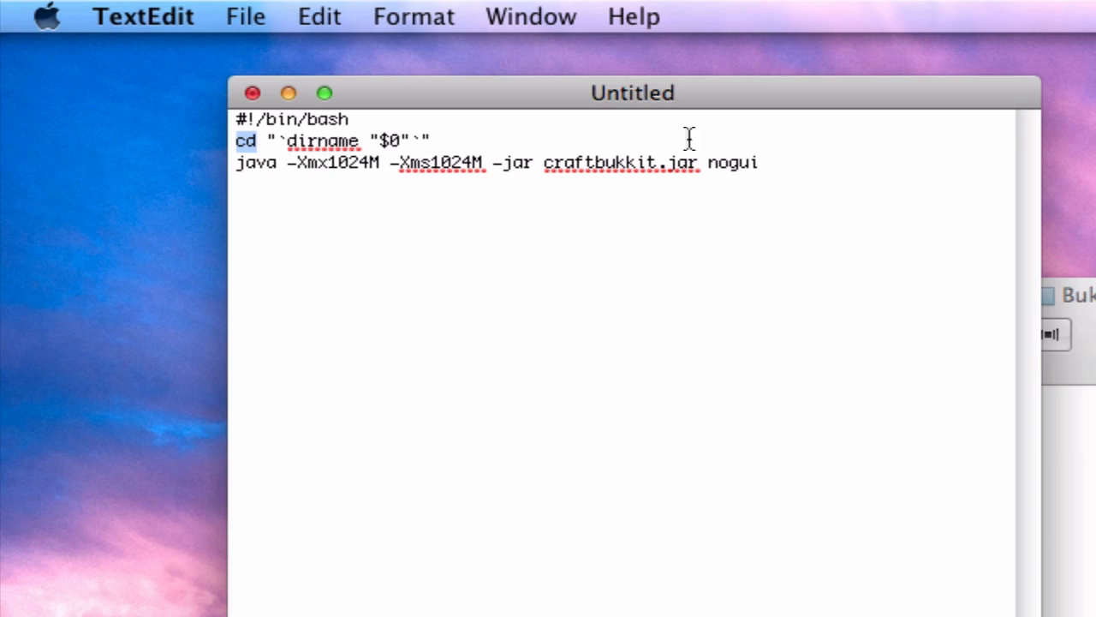
left_click(235, 165)
left_click_drag(234, 168, 432, 170)
left_click(357, 191)
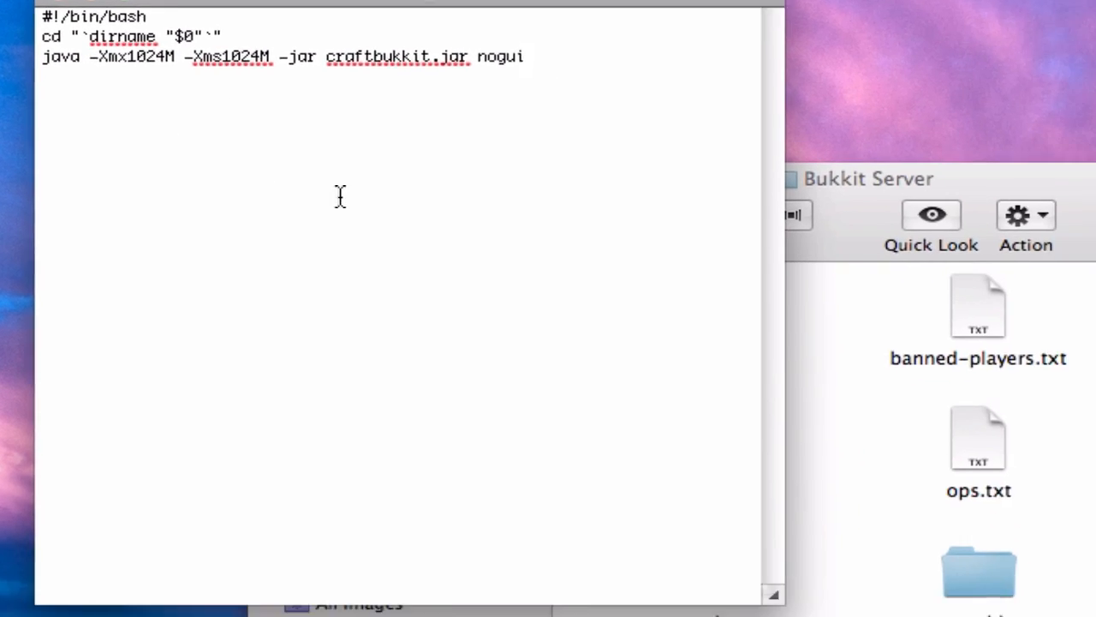
left_click(600, 304)
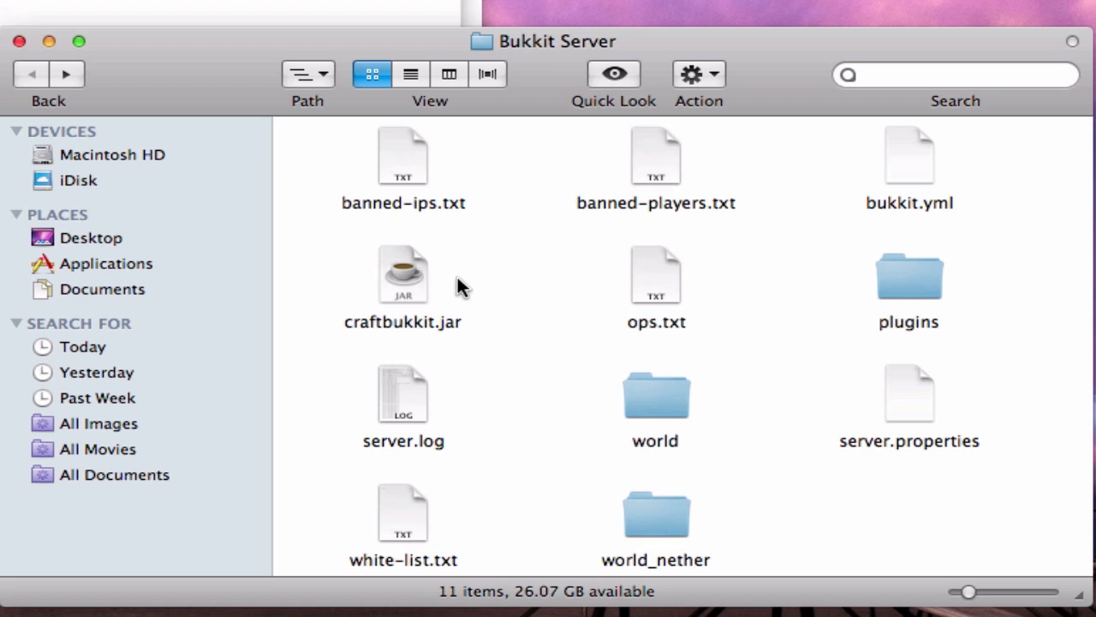
left_click(392, 266)
left_click(368, 12)
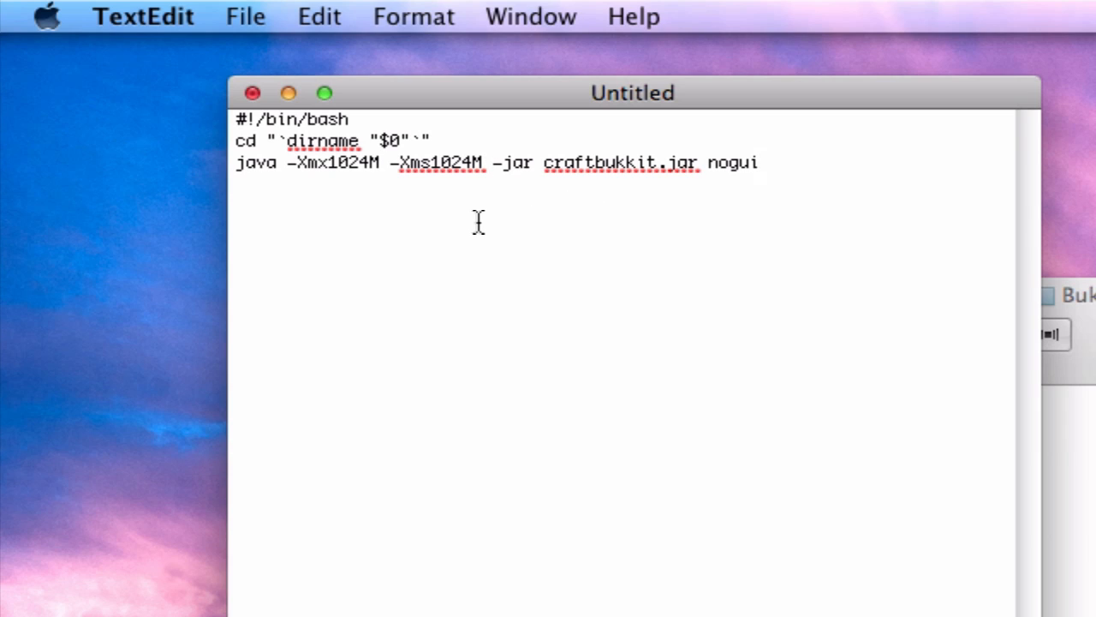
left_click_drag(543, 163, 700, 163)
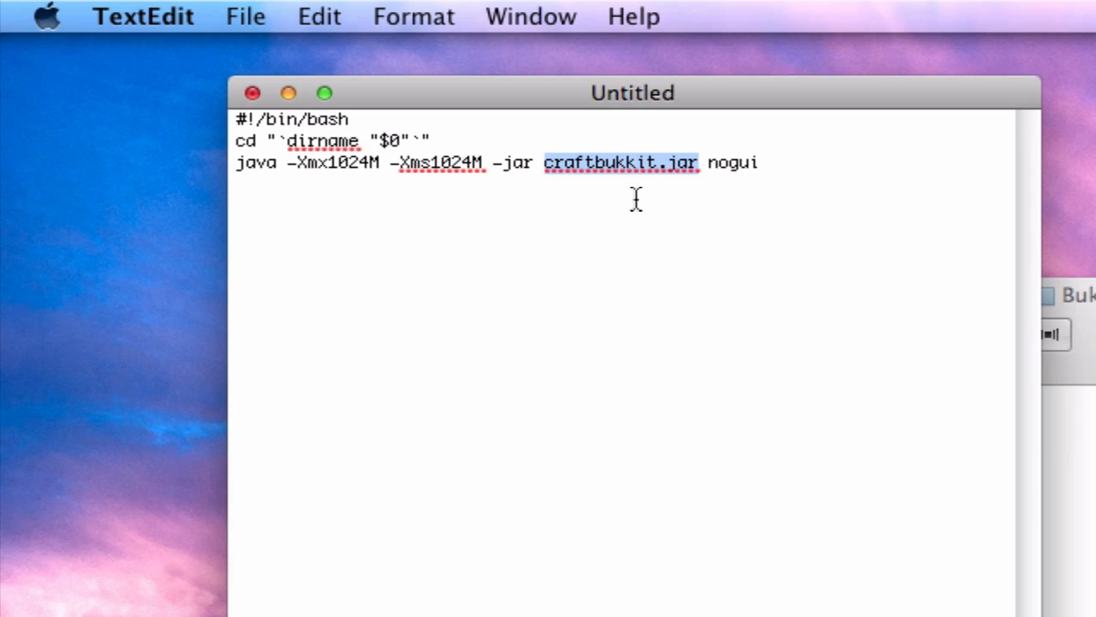
left_click(682, 180)
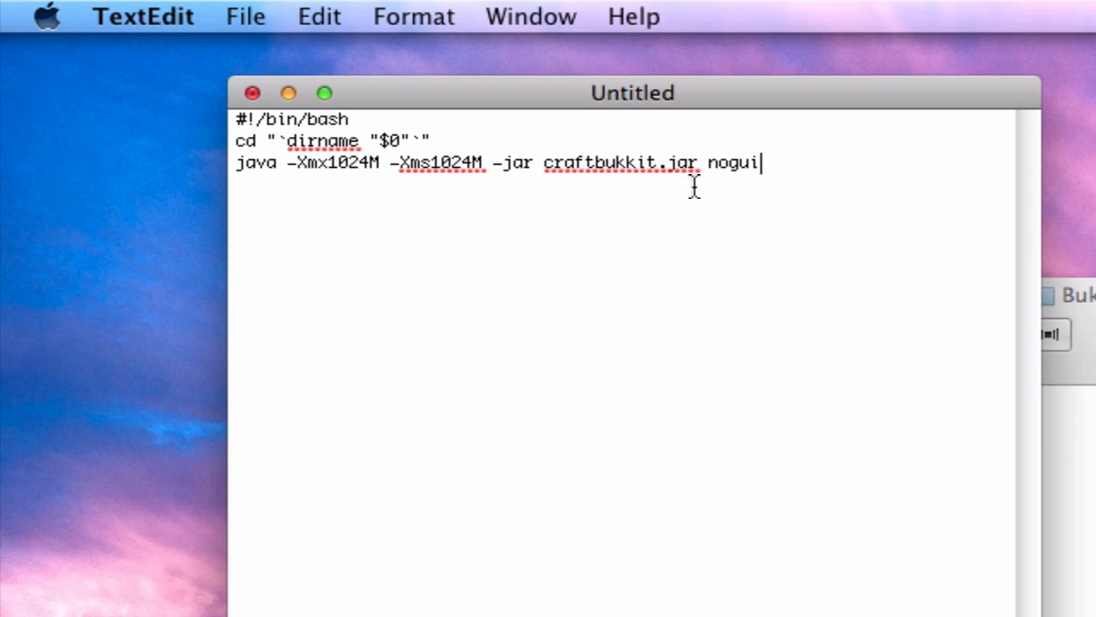
Save the script on the Desktop as start.command and quit TextEdit
key("super+s")
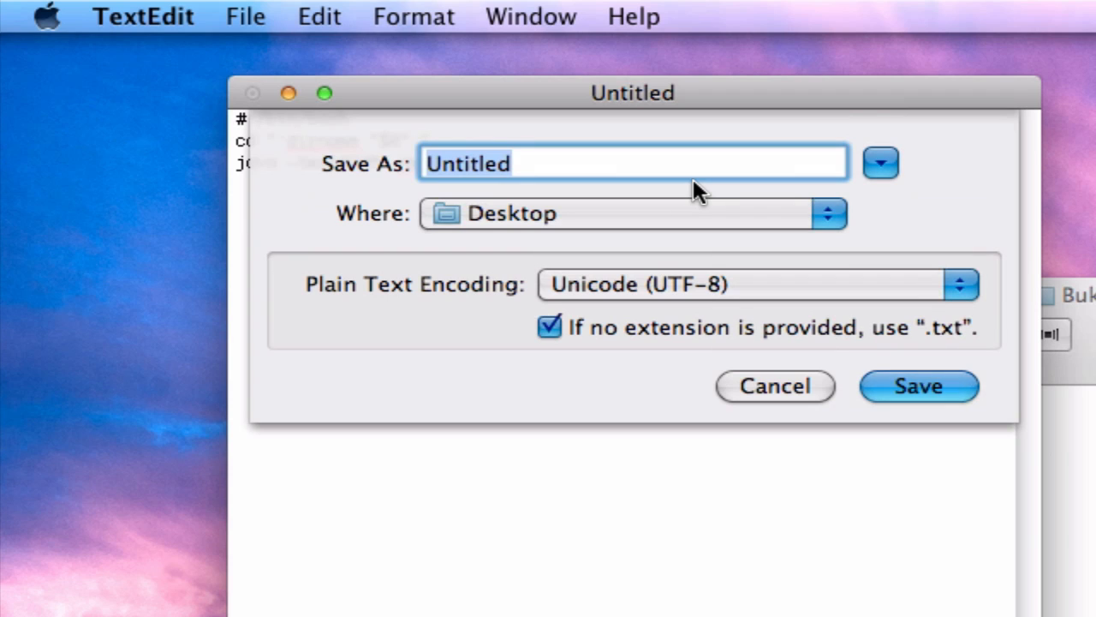
type("start.c")
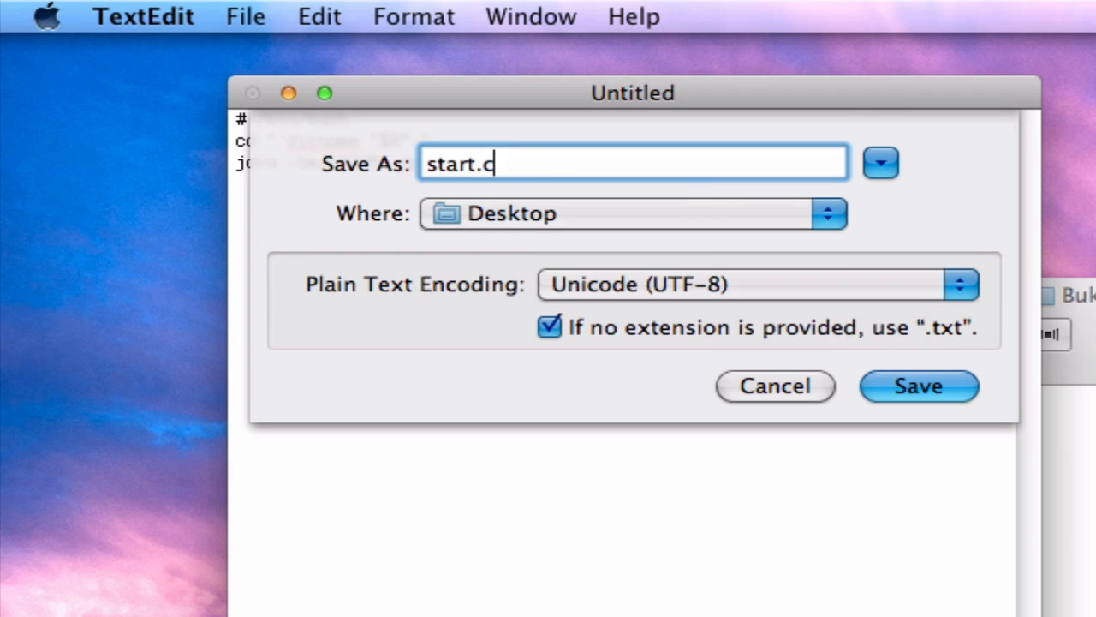
type("ommand")
key("Return")
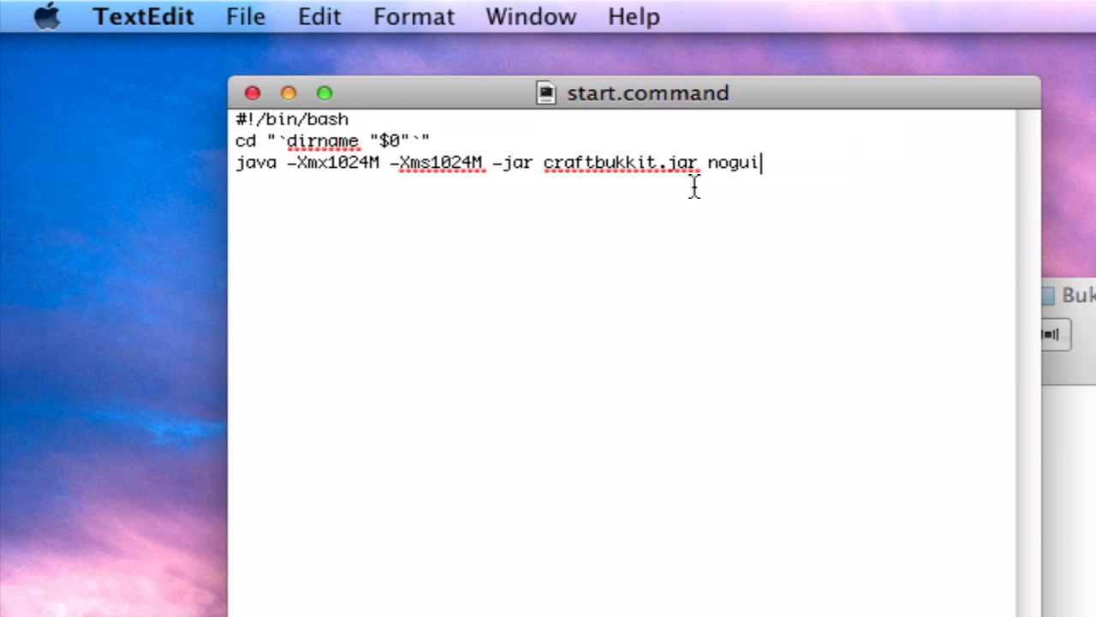
key("super+q")
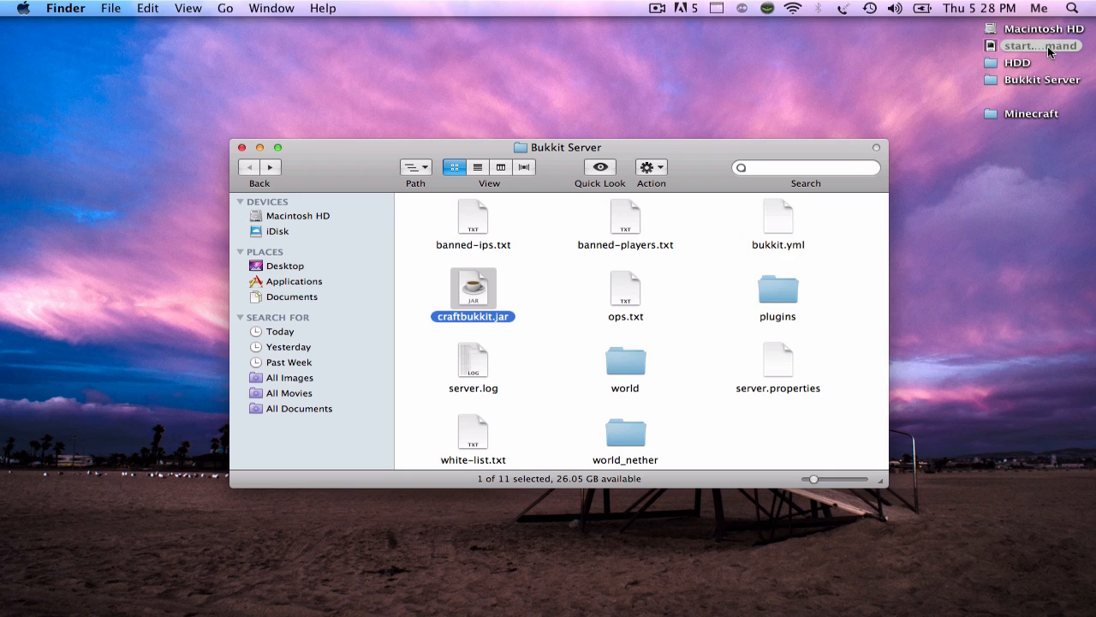
Move start.command from the Desktop into the Bukkit Server folder and clean up the folder's icon arrangement
left_click_drag(907, 221, 743, 421)
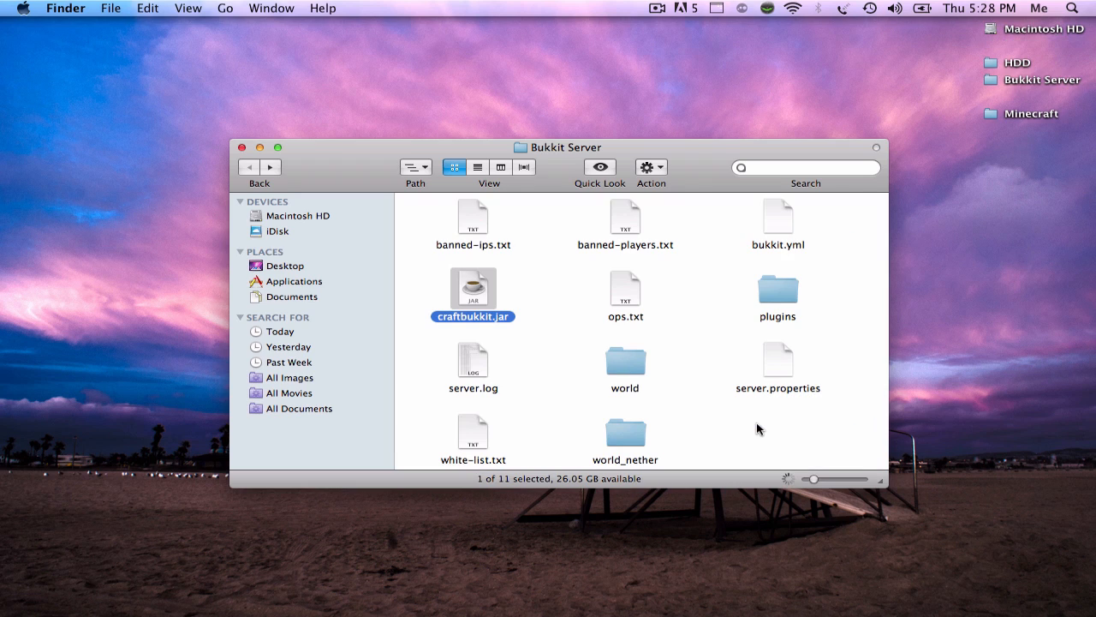
right_click(685, 420)
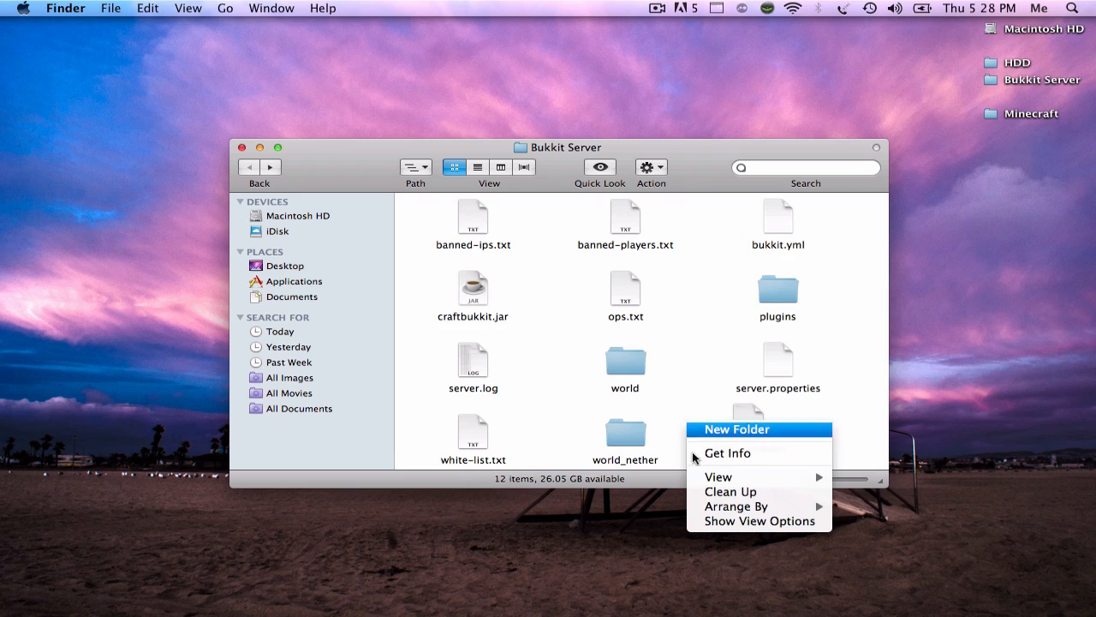
left_click(700, 491)
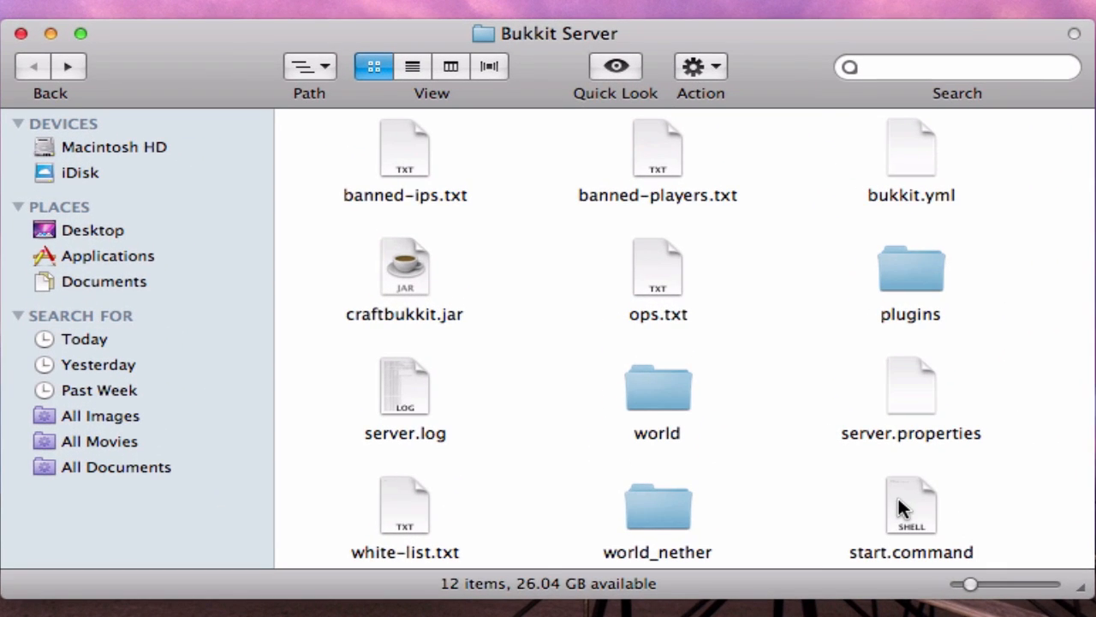
Try to run start.command from the Bukkit Server folder
double_click(899, 498)
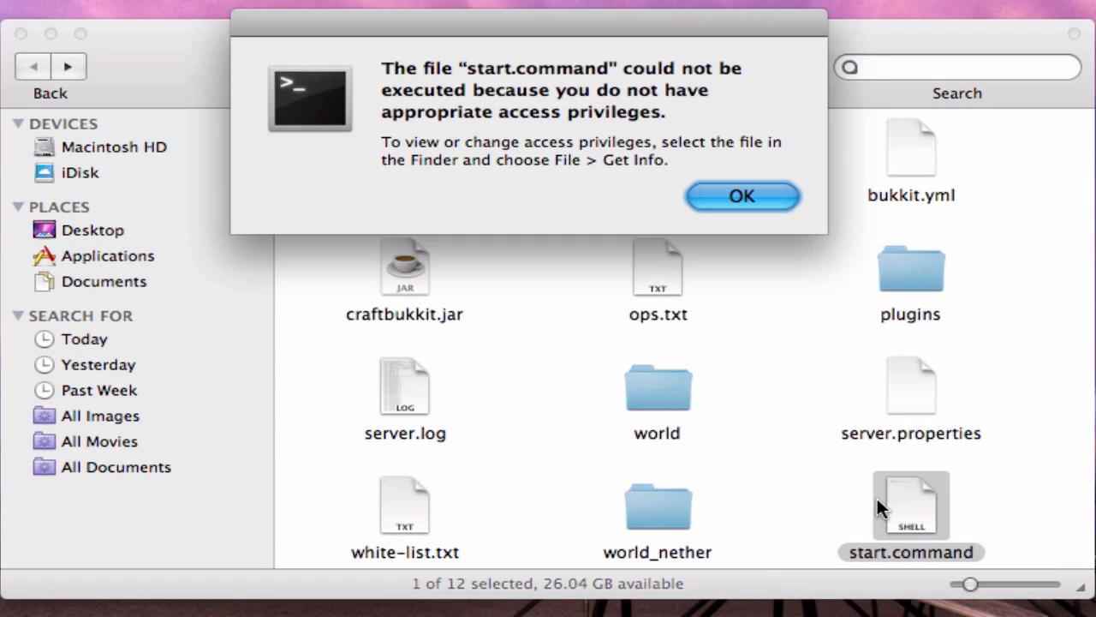
left_click(741, 198)
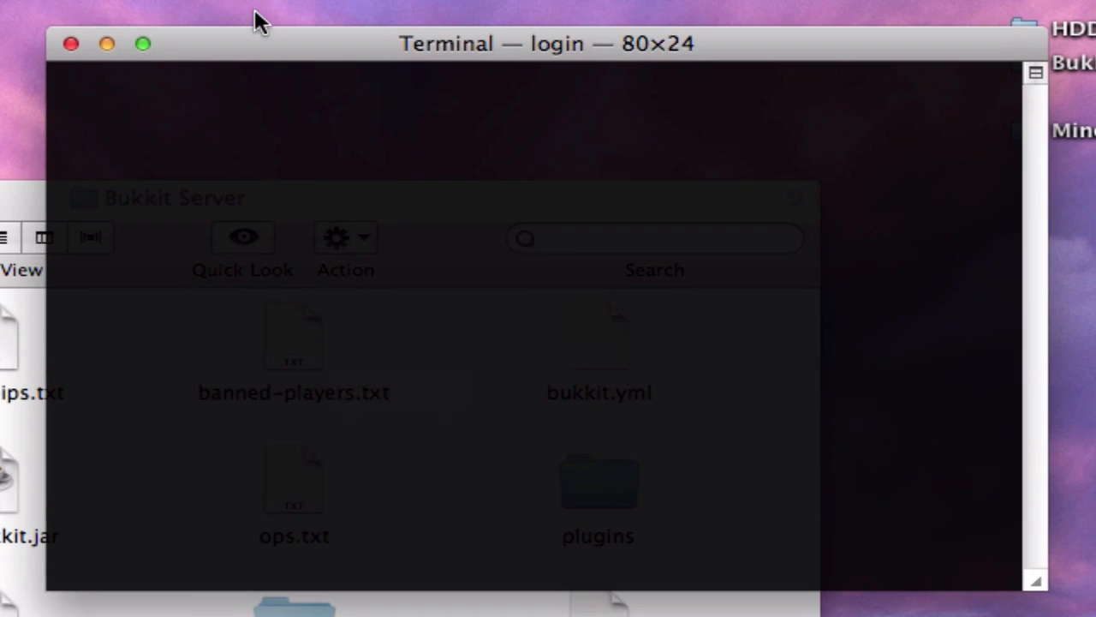
Make start.command in the Bukkit Server folder executable for all users by entering chmod a+x with the file's path in Terminal
left_click_drag(233, 43, 0, 51)
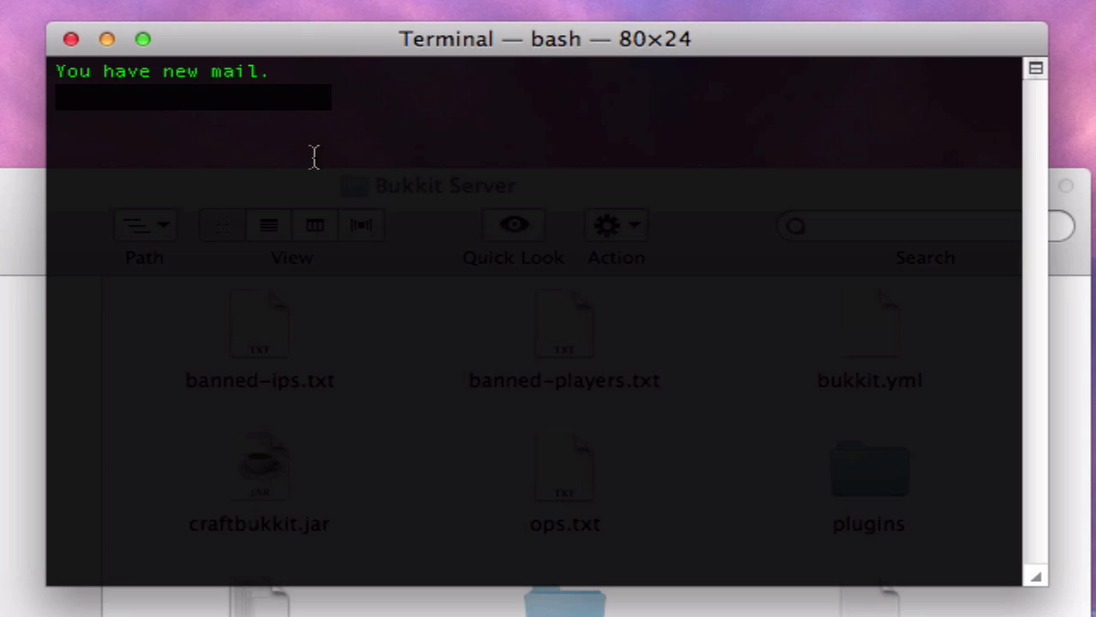
type("chm")
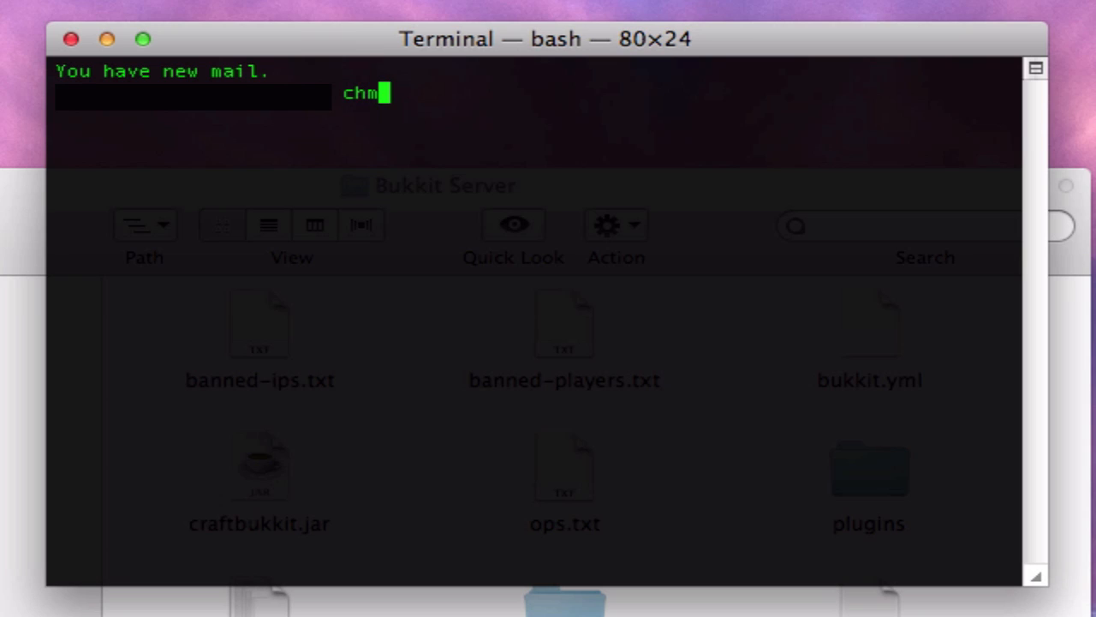
type("od a+x")
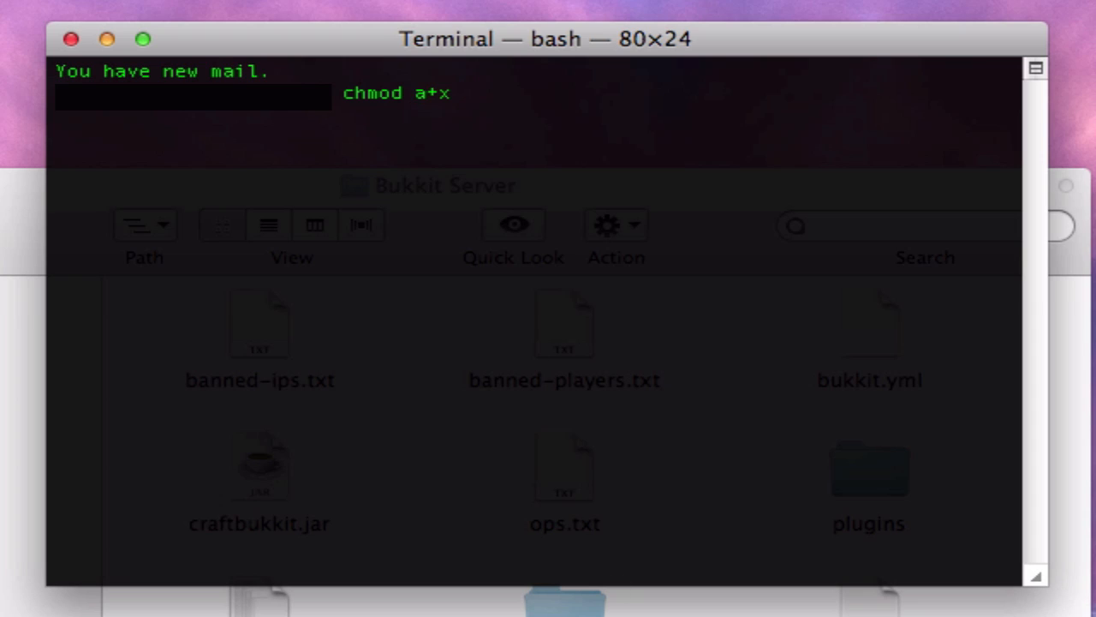
left_click(617, 610)
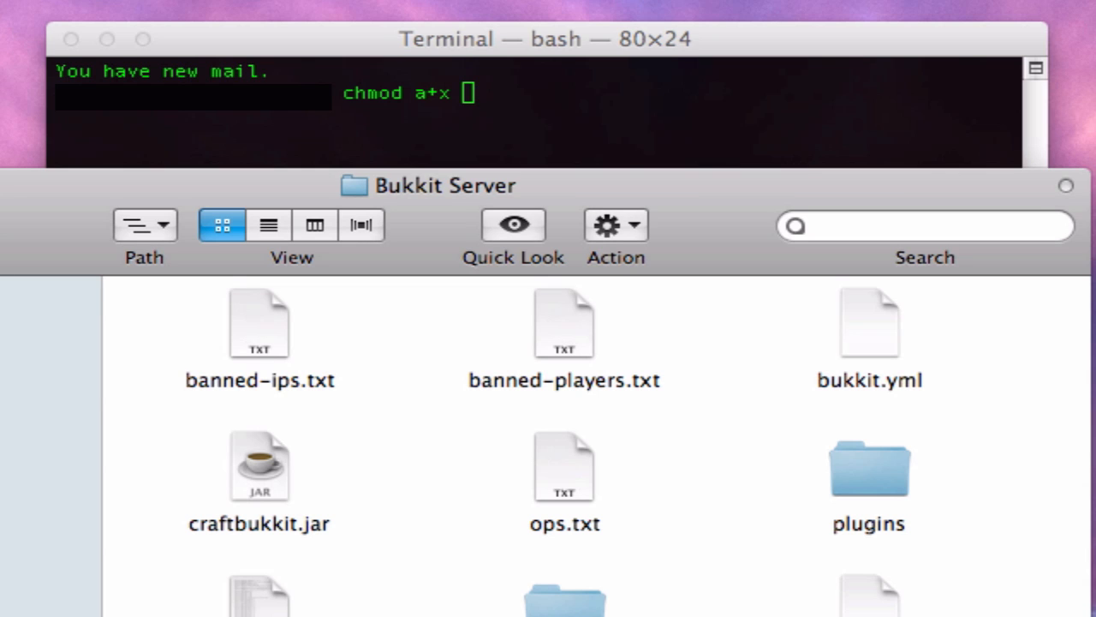
left_click_drag(869, 604, 543, 115)
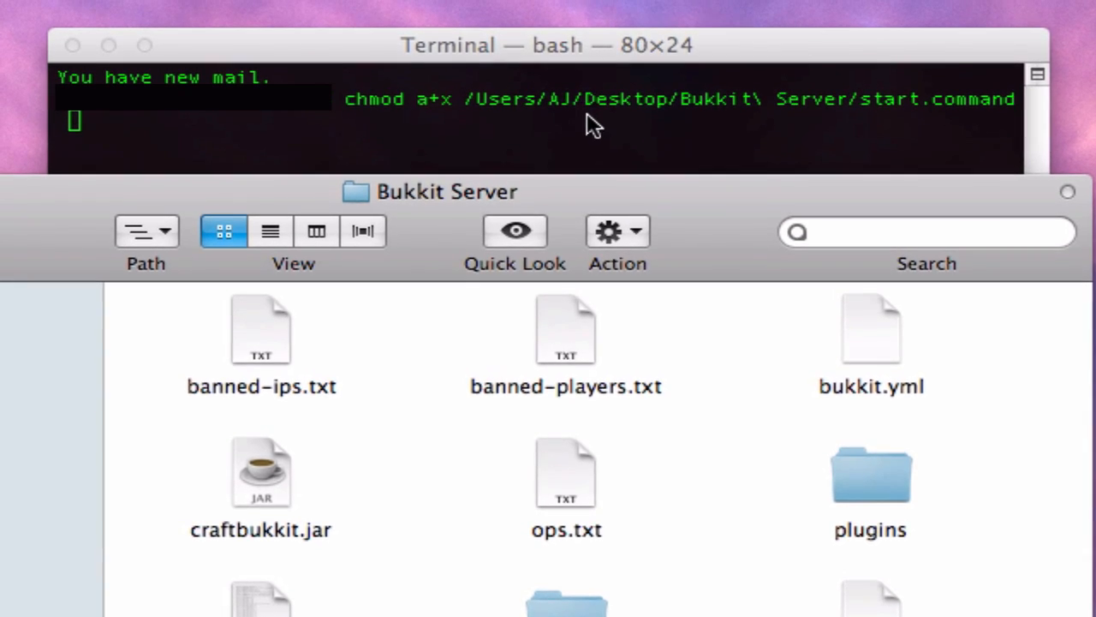
left_click(585, 118)
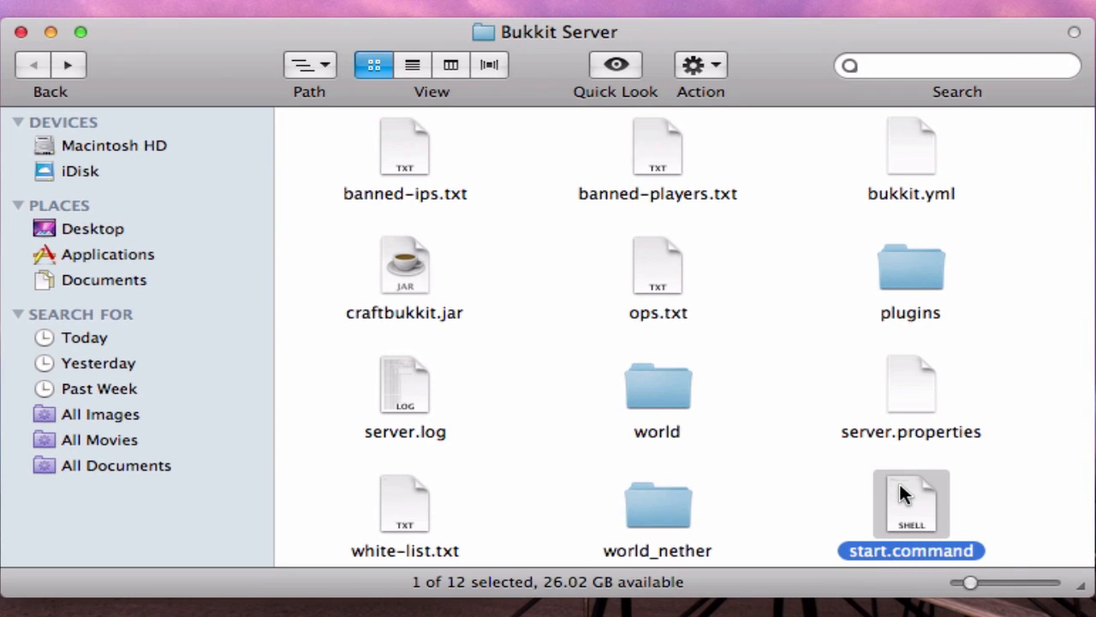
Test-run start.command from the Bukkit Server folder, terminate the server by closing its Terminal window, and close the folder
double_click(906, 494)
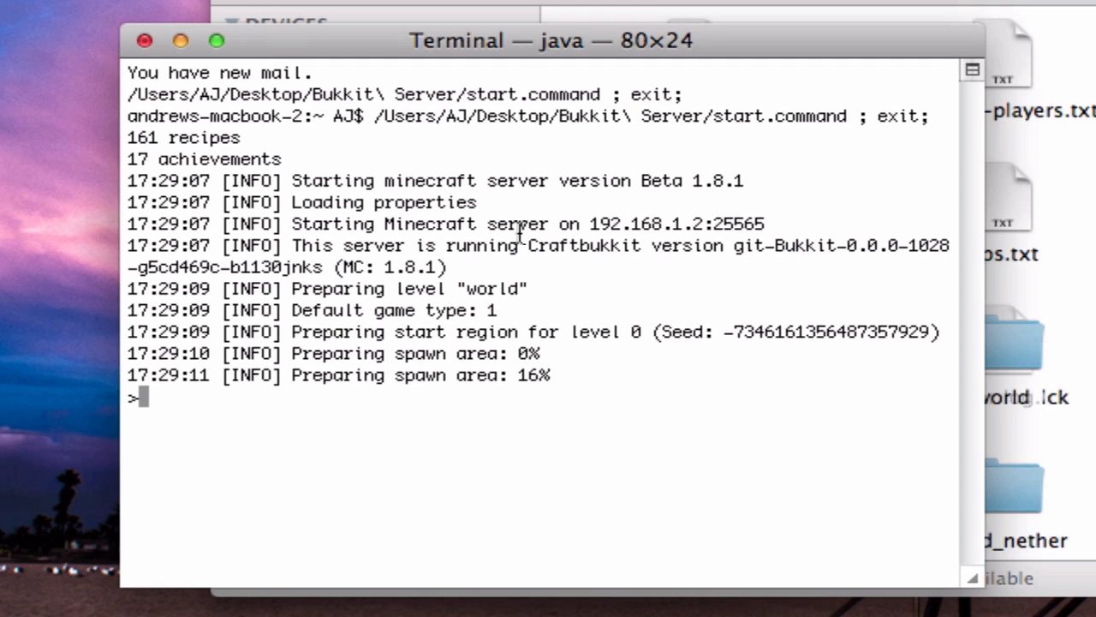
key("super+w")
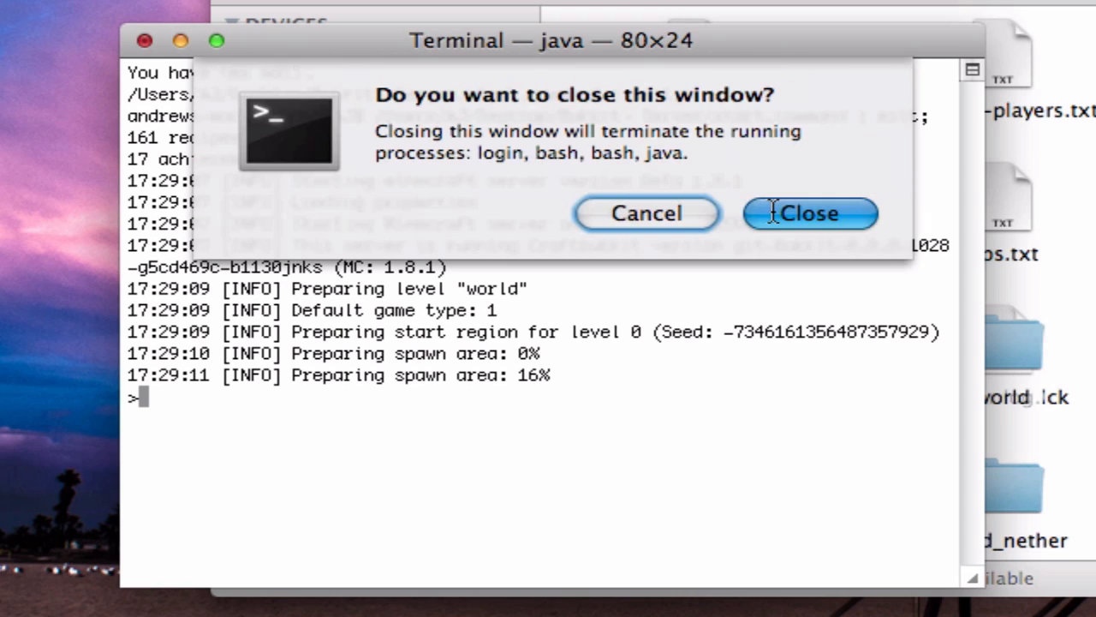
left_click(794, 213)
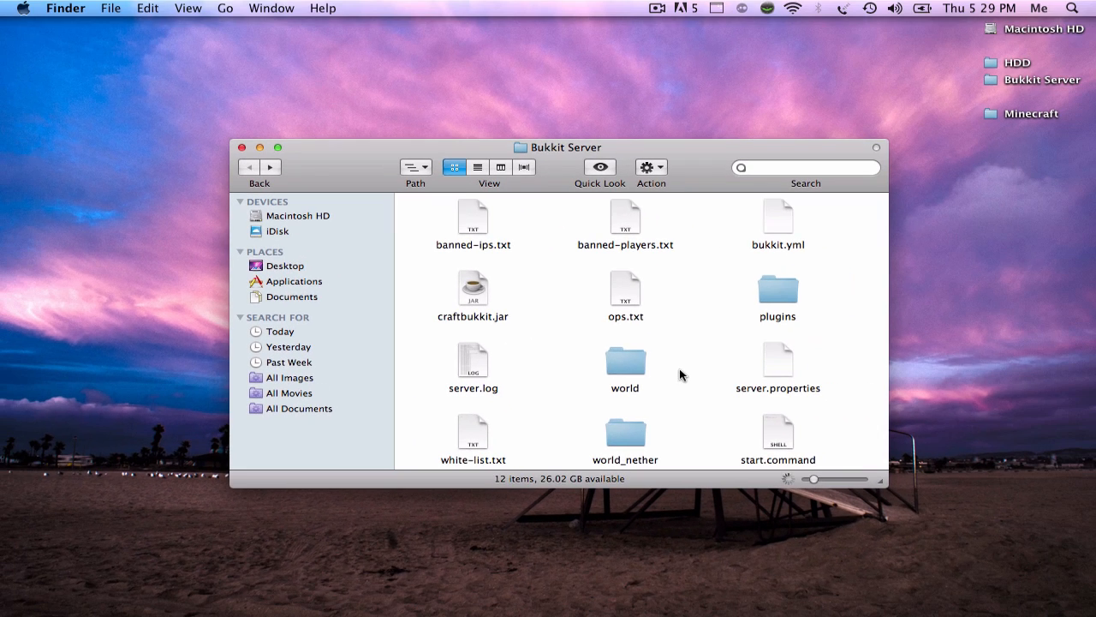
left_click(242, 148)
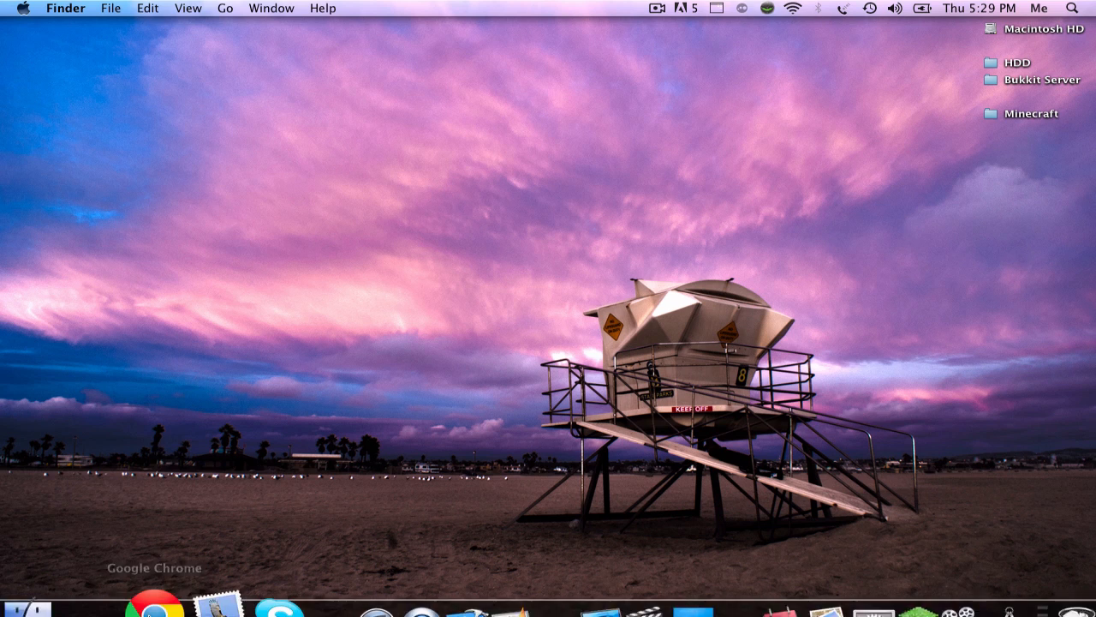
Switch to Google Chrome and load the router's login page at routerlogin.net
left_click(154, 600)
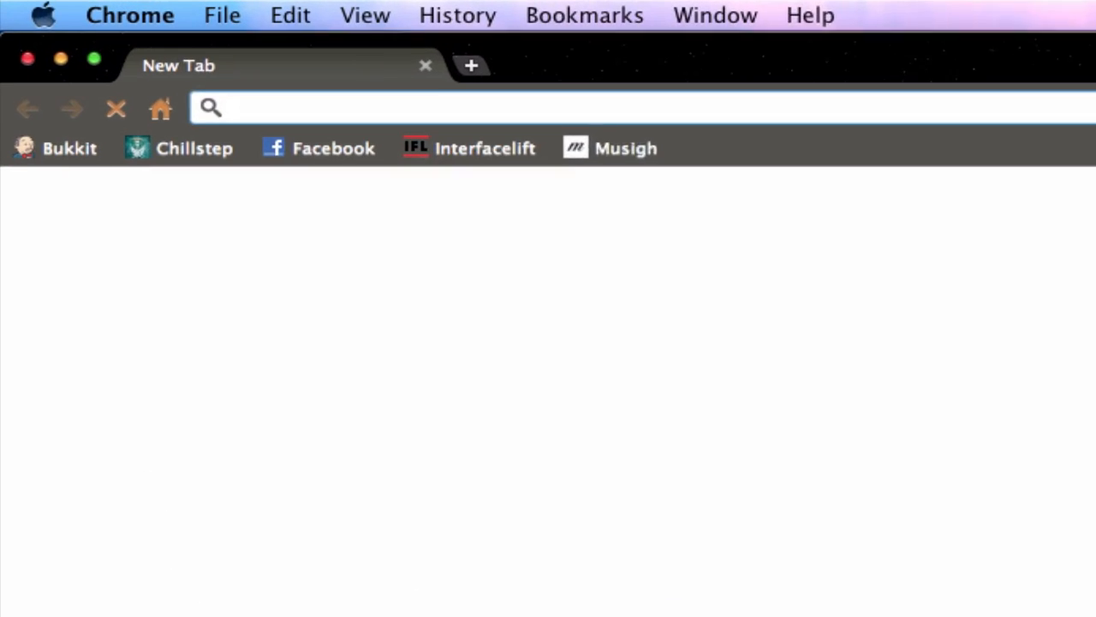
type("r")
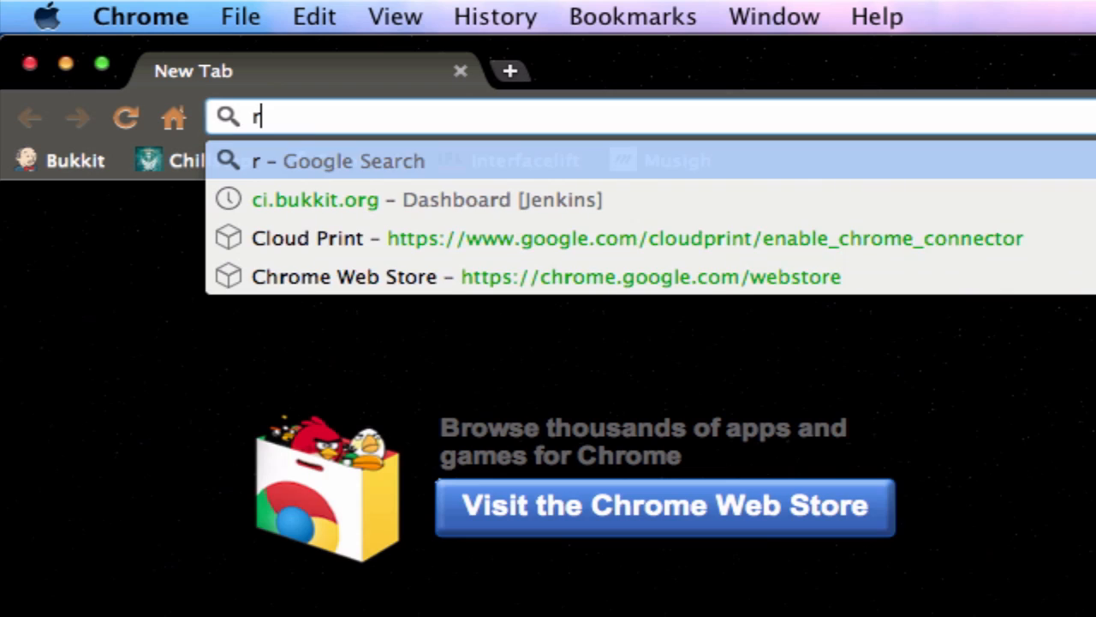
type("outerlogin.en")
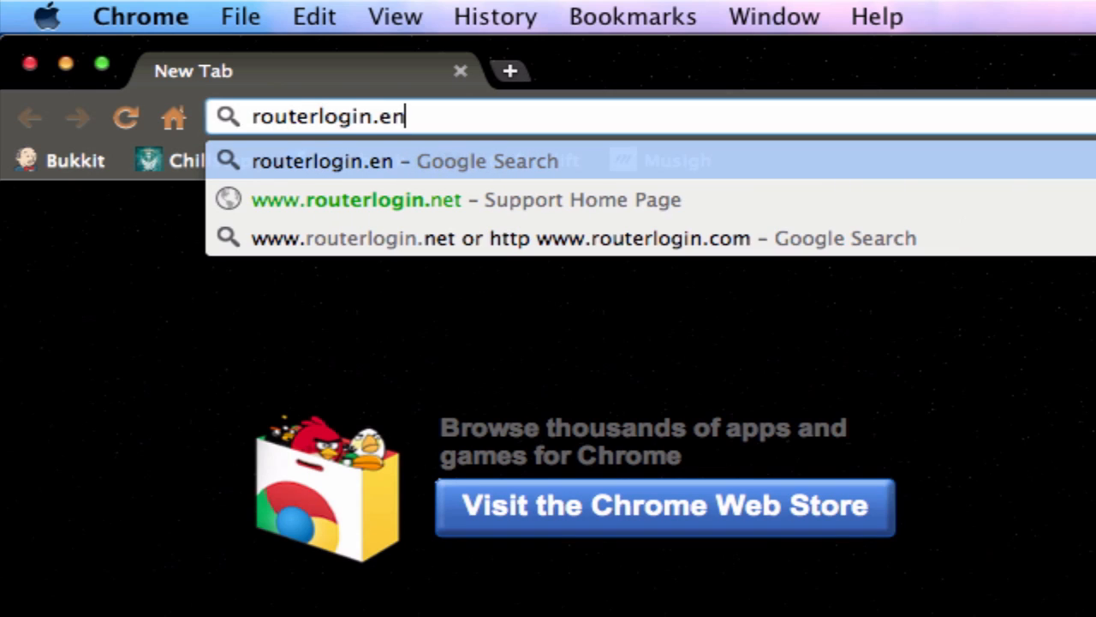
key("BackSpace")
key("BackSpace")
type("net")
key("Return")
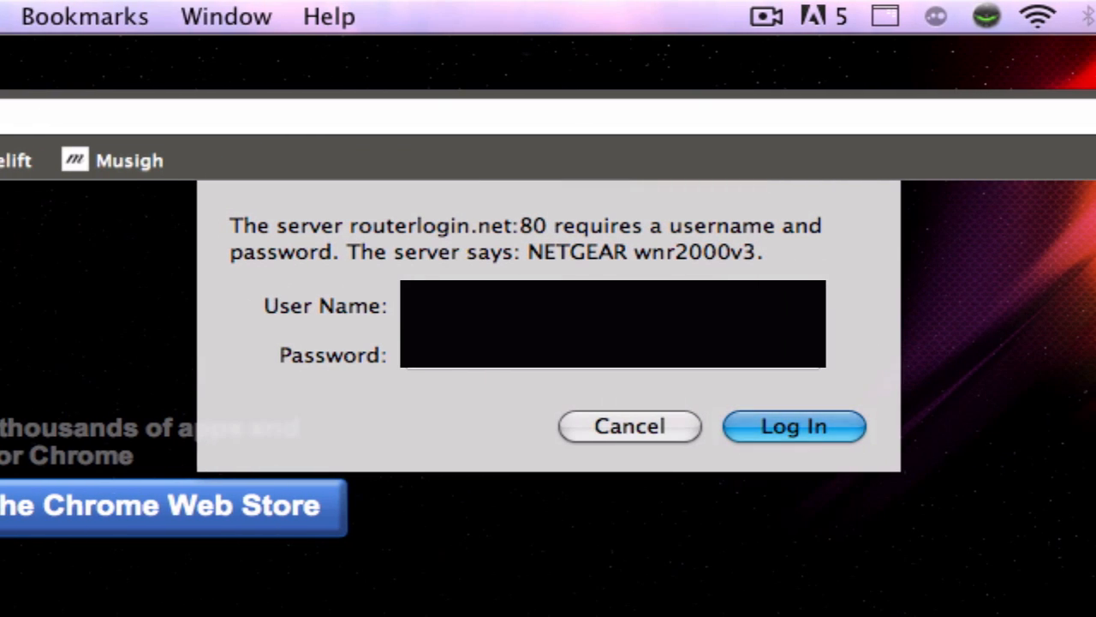
Log in to the NETGEAR router with its user name and password, and never save the password for this site
key("Tab")
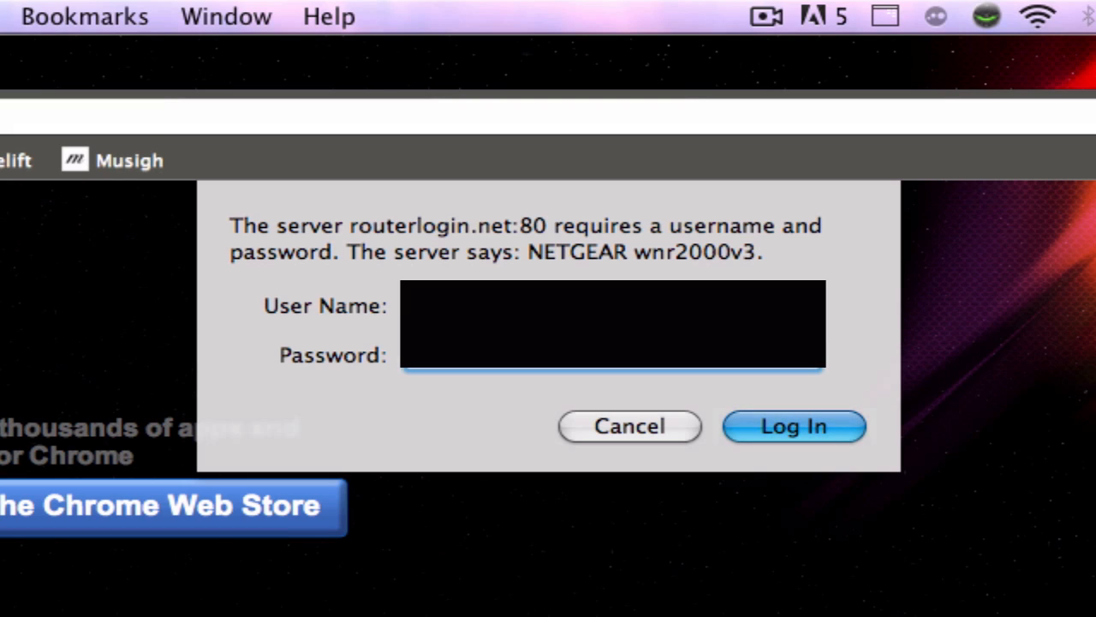
key("Return")
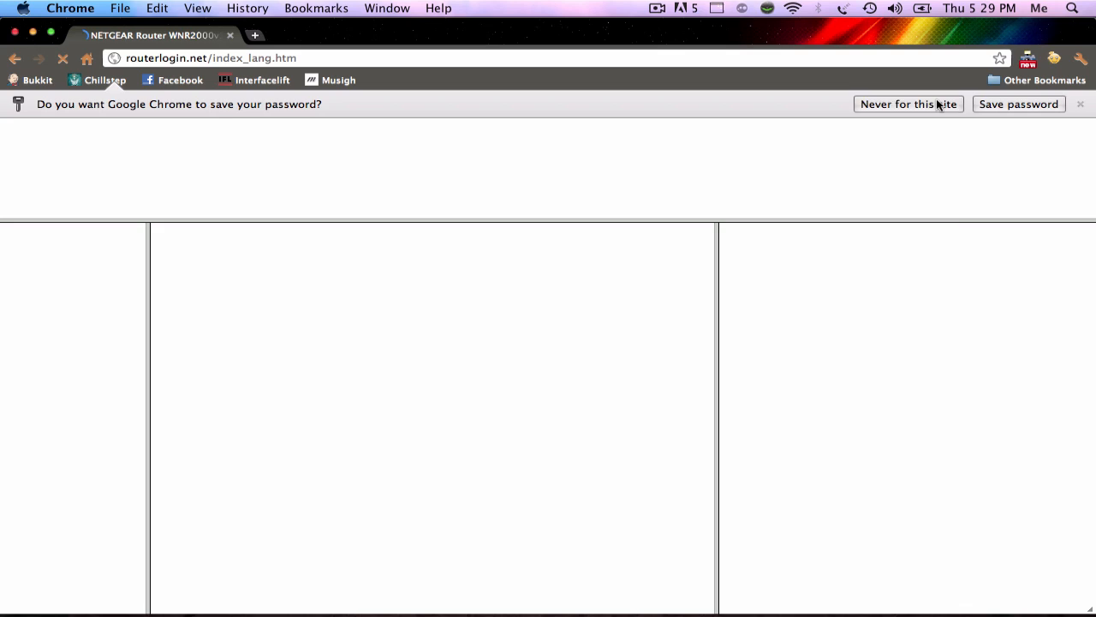
left_click(938, 104)
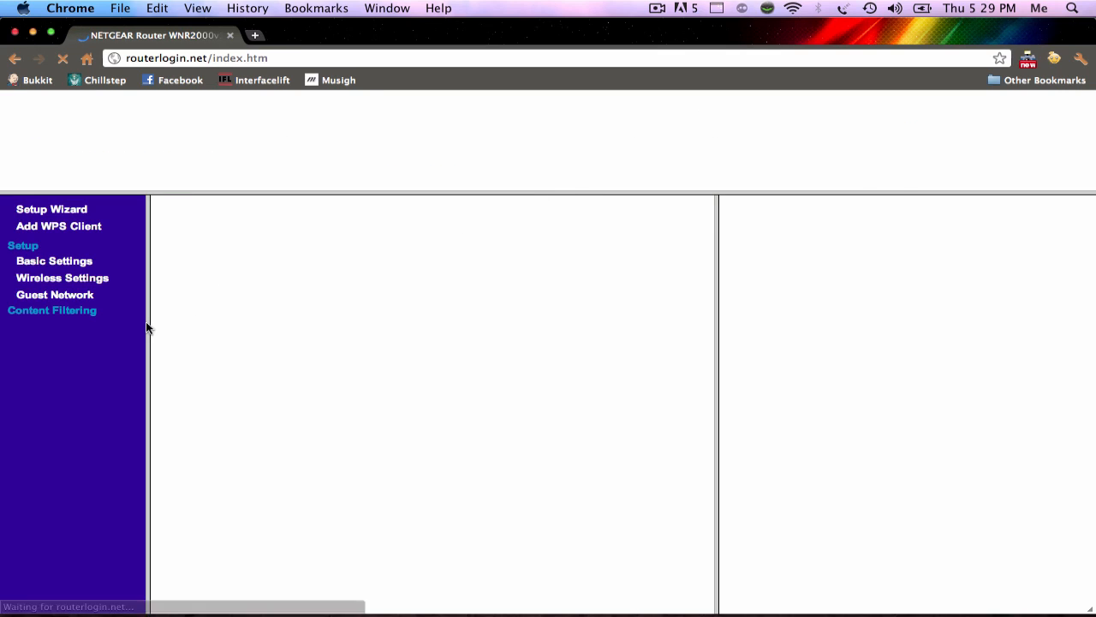
Delete the existing MCraft service from the router's Port Forwarding / Port Triggering settings
scroll(130, 331, "down", 3)
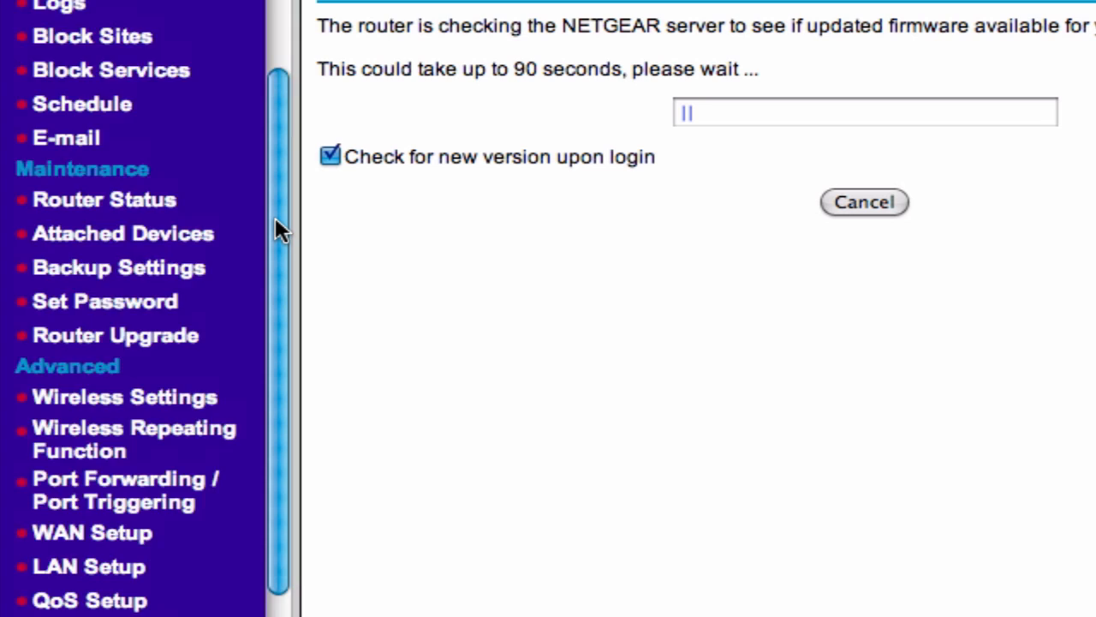
scroll(275, 217, "up", 5)
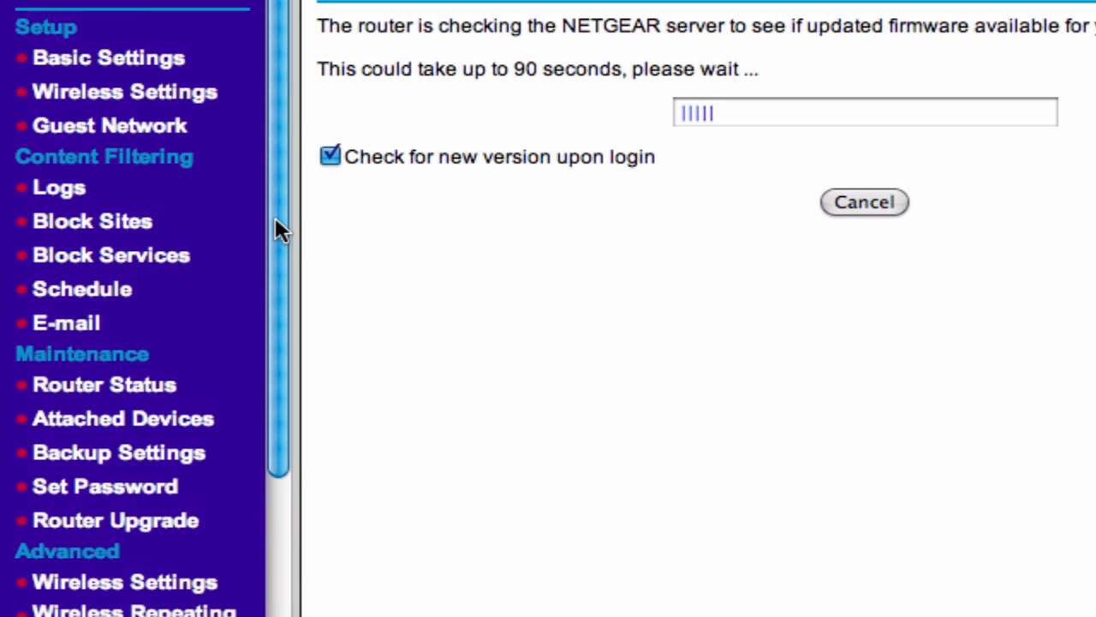
scroll(275, 217, "down", 10)
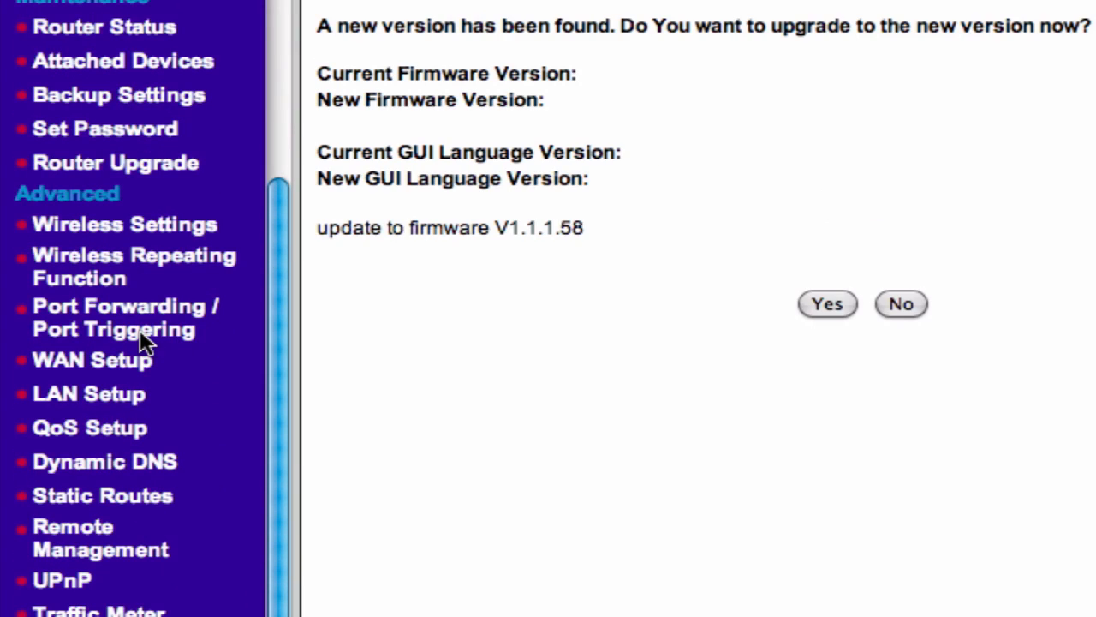
left_click(75, 329)
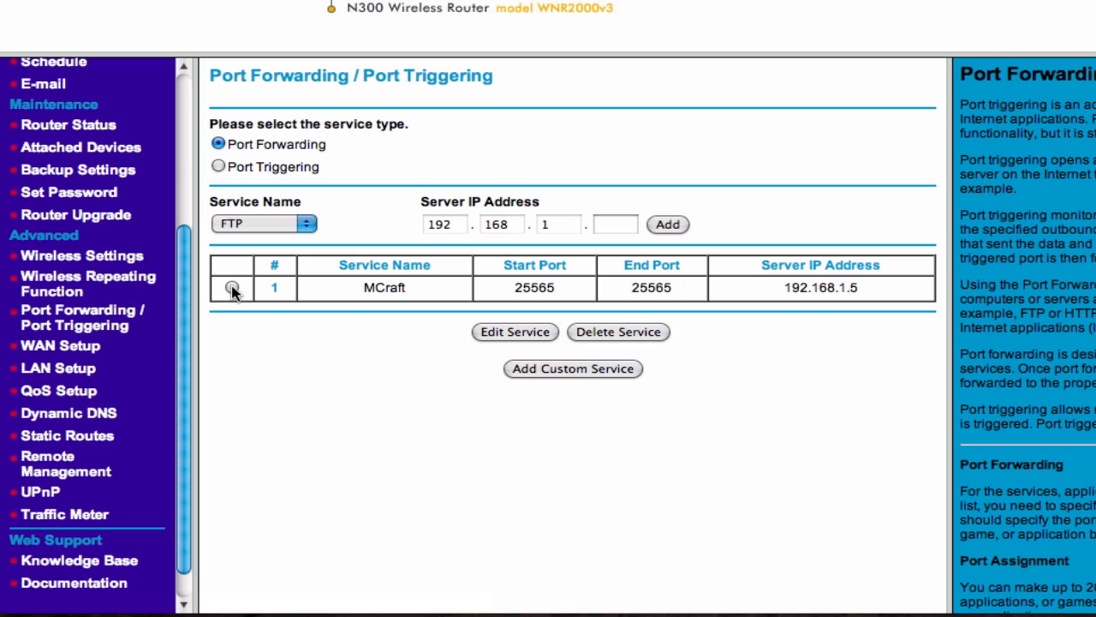
left_click(232, 289)
left_click(627, 334)
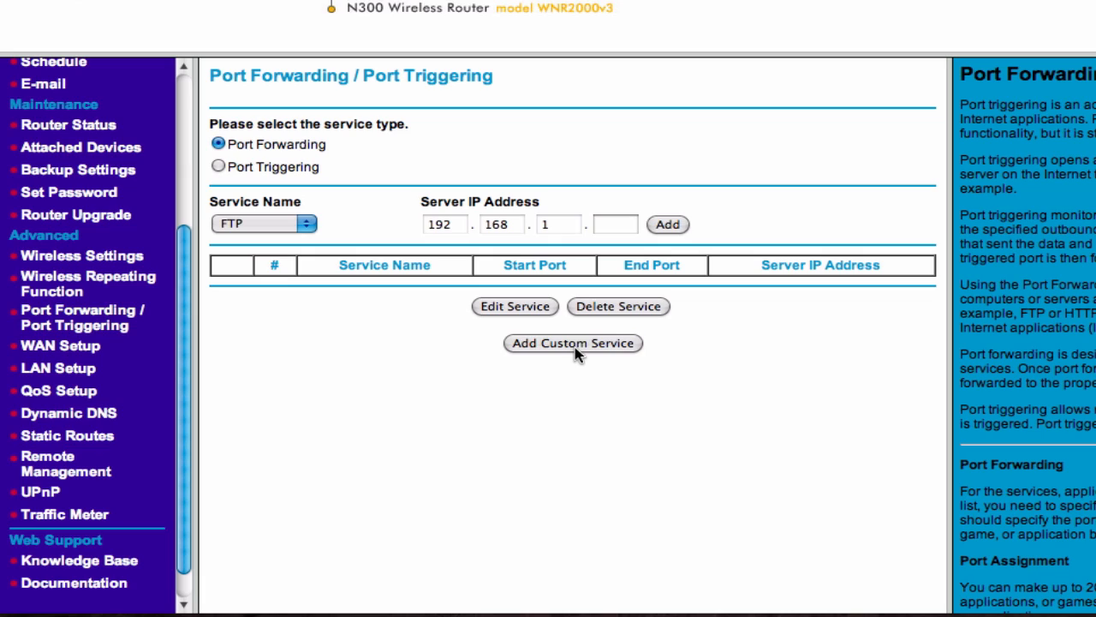
Add a custom forwarding service named Minecraft with starting and ending port 25565 and server IP 192.168.1.2, and log out of the router
left_click(572, 343)
left_click(495, 134)
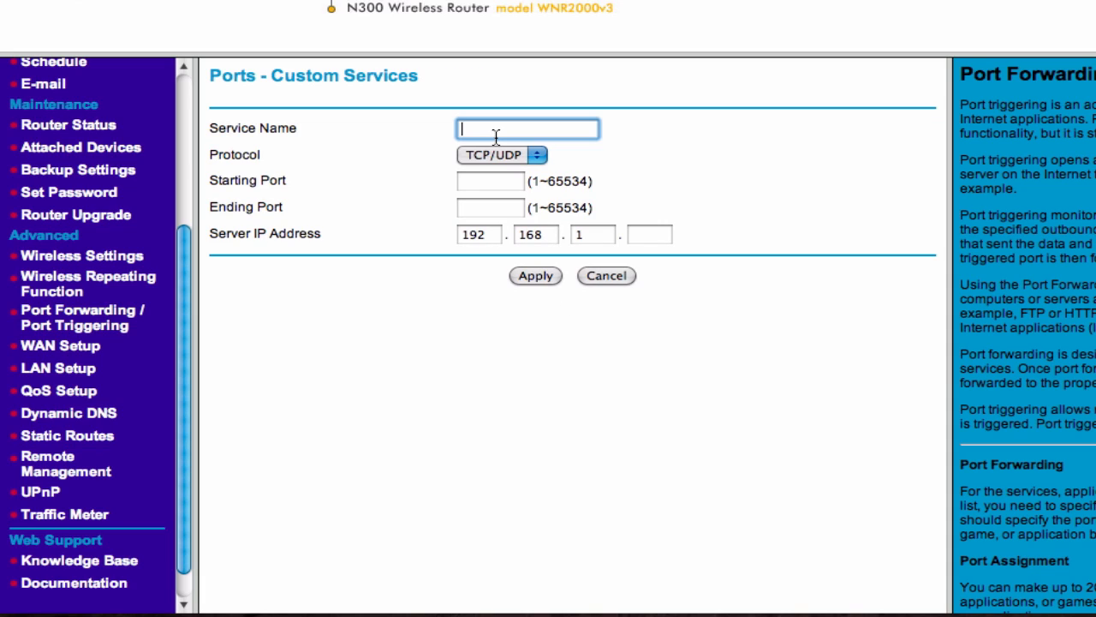
left_click(468, 182)
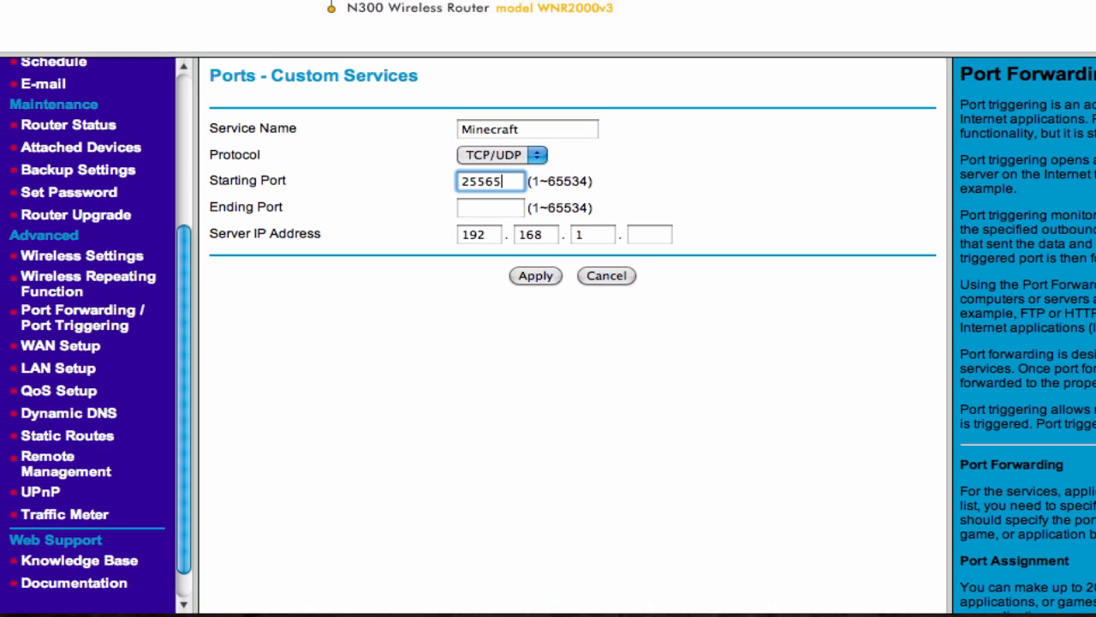
left_click(488, 209)
type("2")
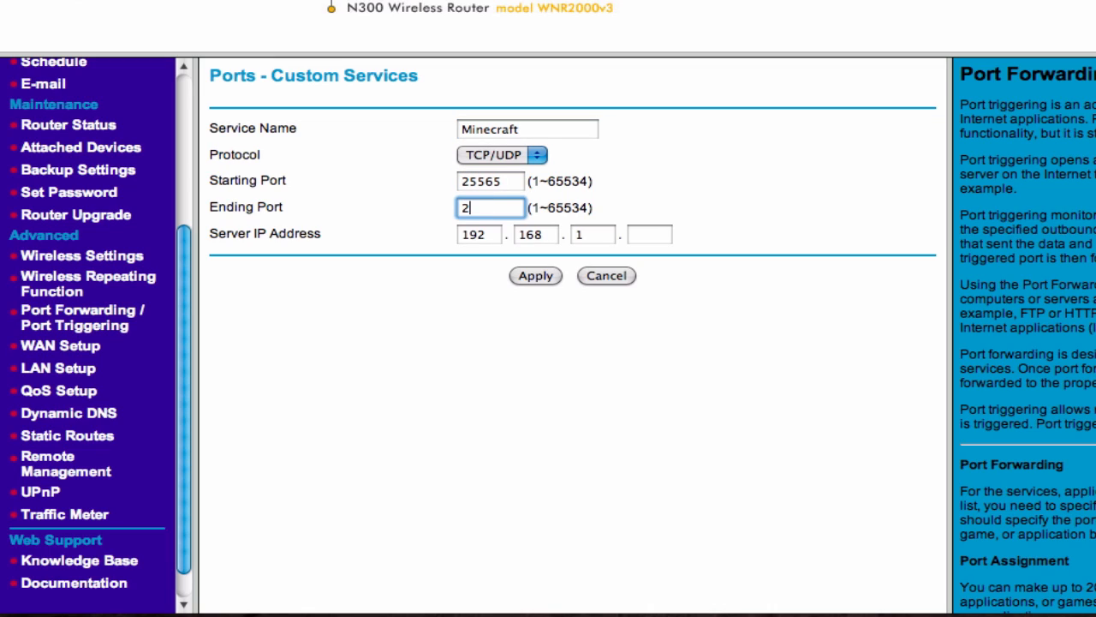
type("5565")
left_click(644, 243)
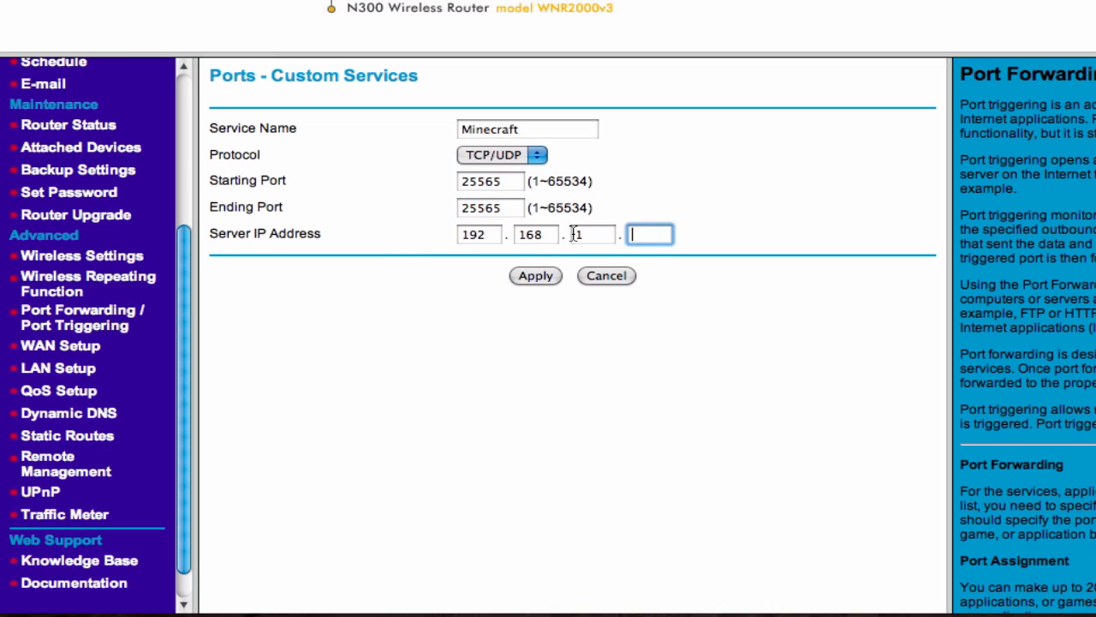
type("2")
left_click(536, 275)
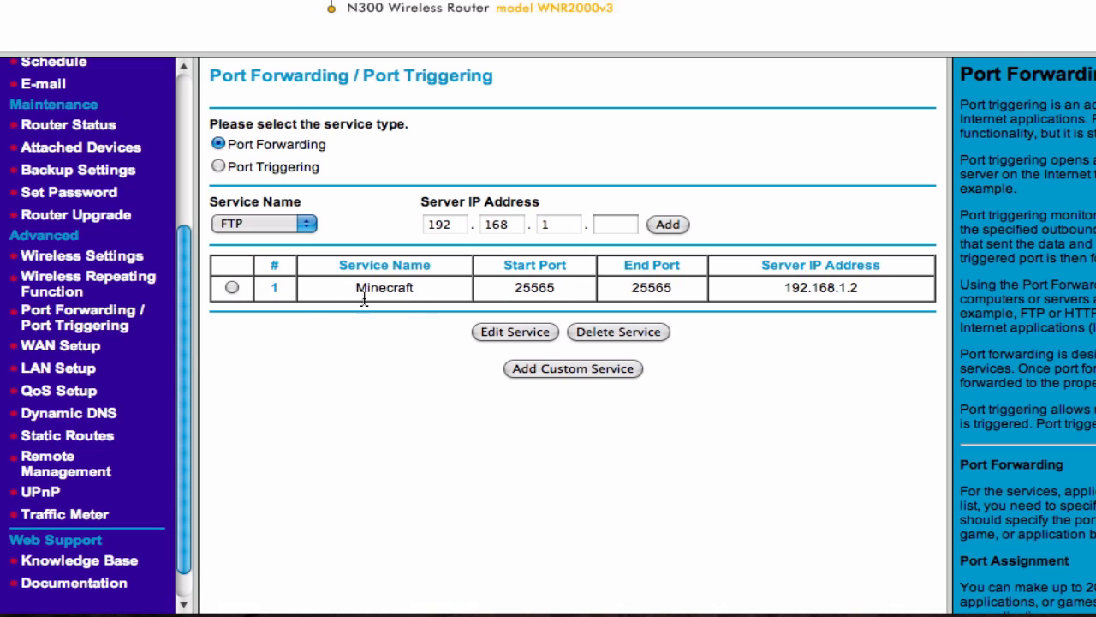
scroll(101, 420, "down", 1)
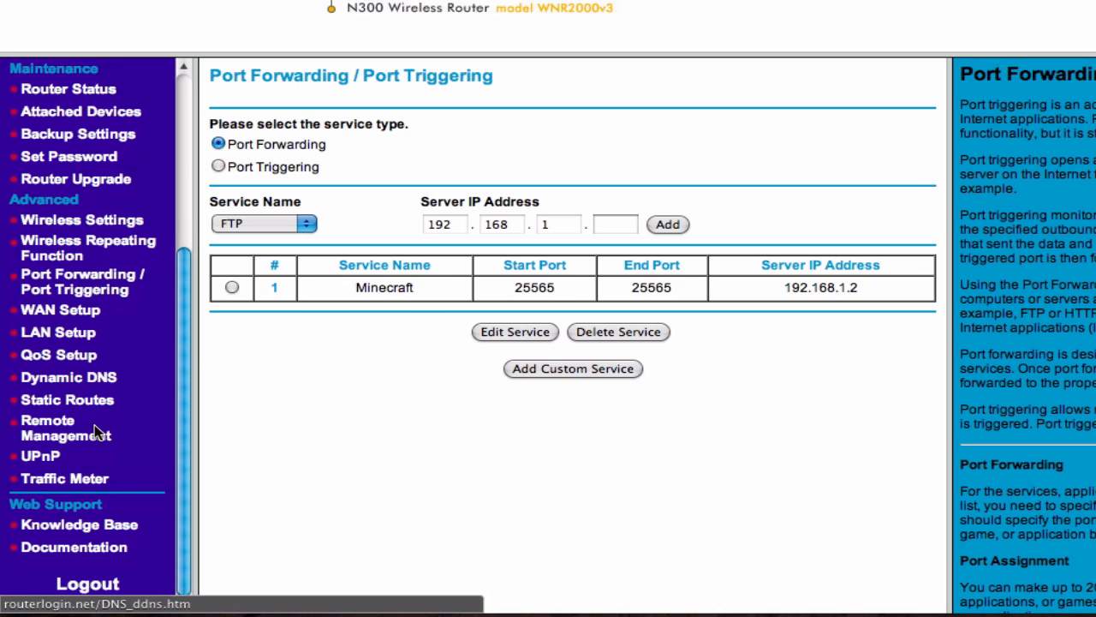
left_click(89, 585)
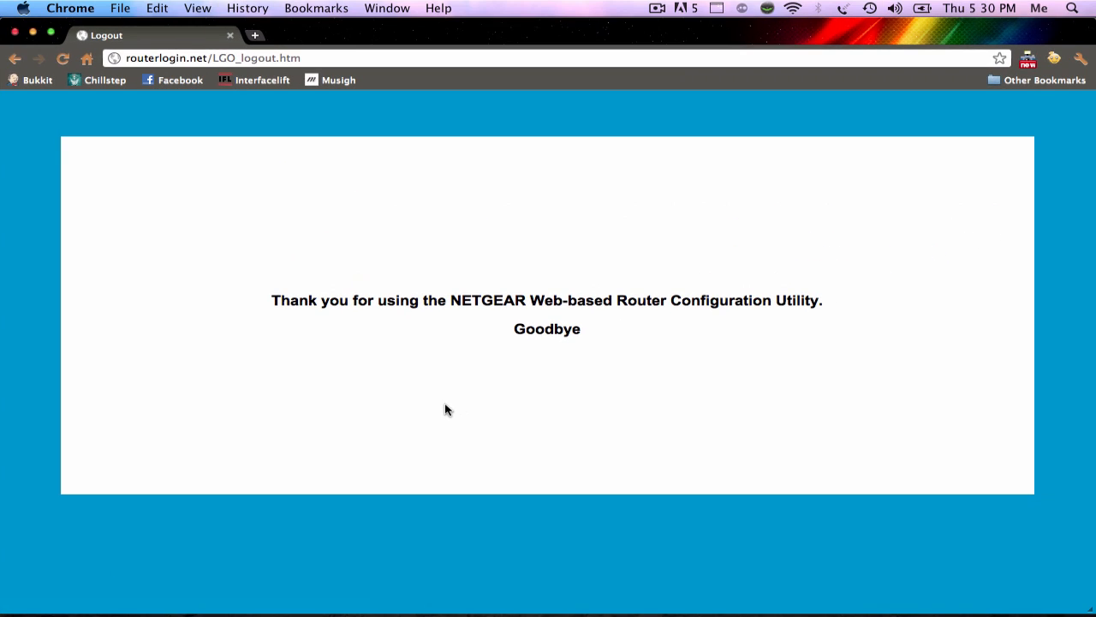
Look up the network's public IP address on whatsmyip.org and close the page
left_click(246, 58)
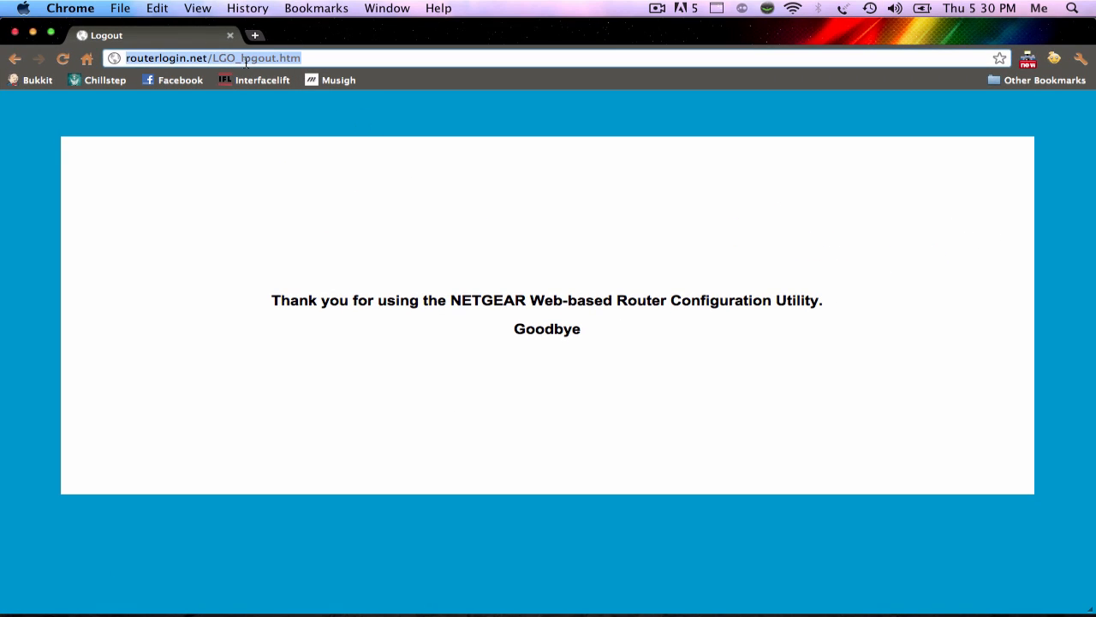
type("whats")
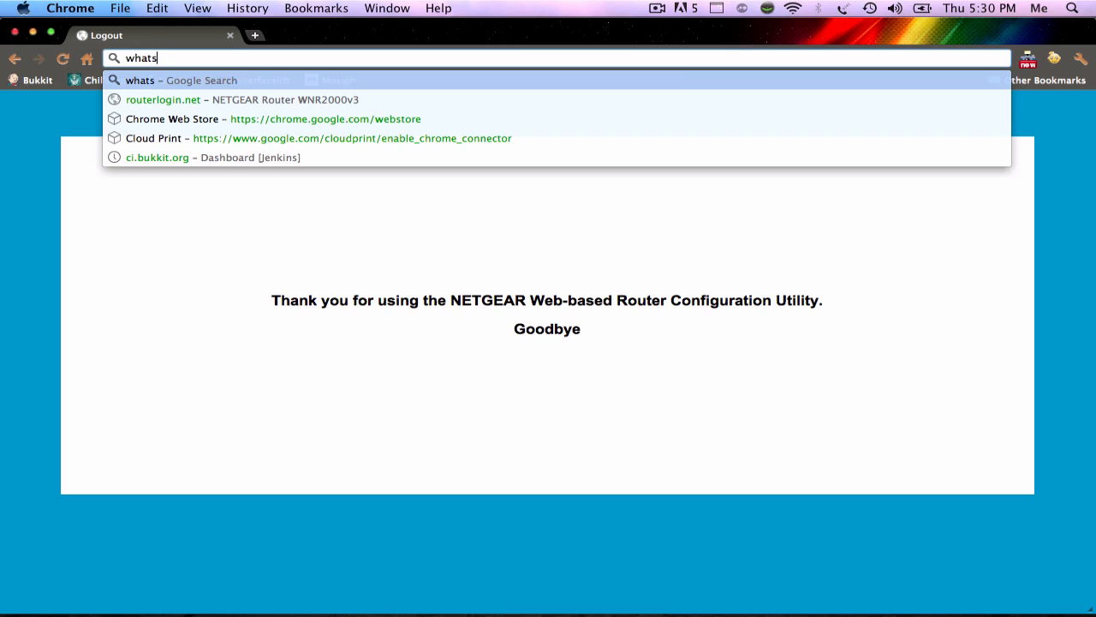
type("myip.")
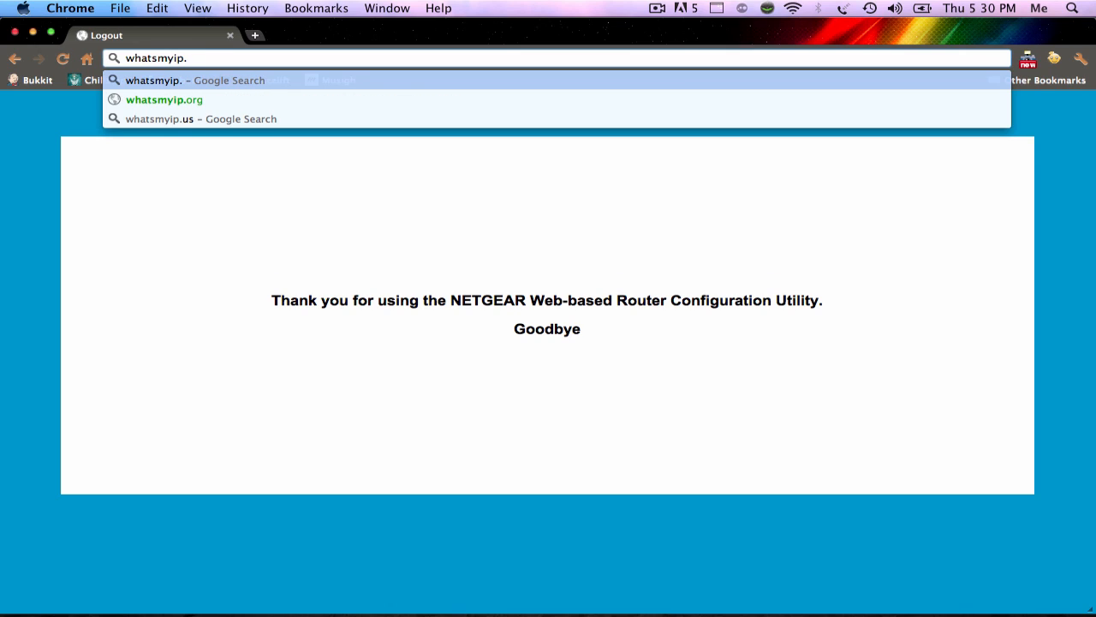
type("org")
key("Return")
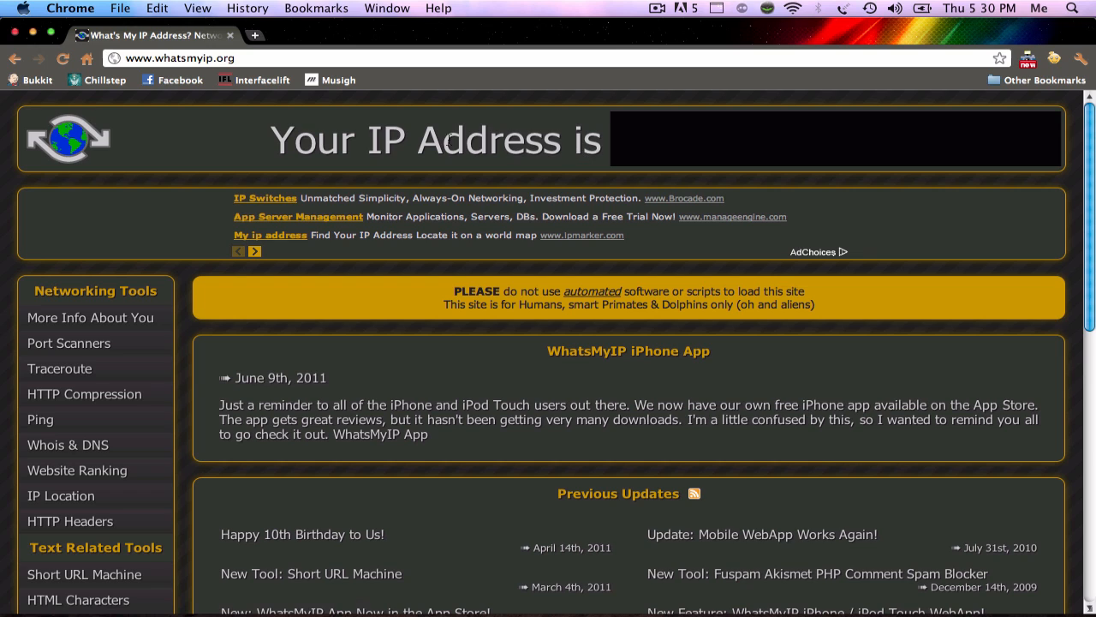
left_click(230, 35)
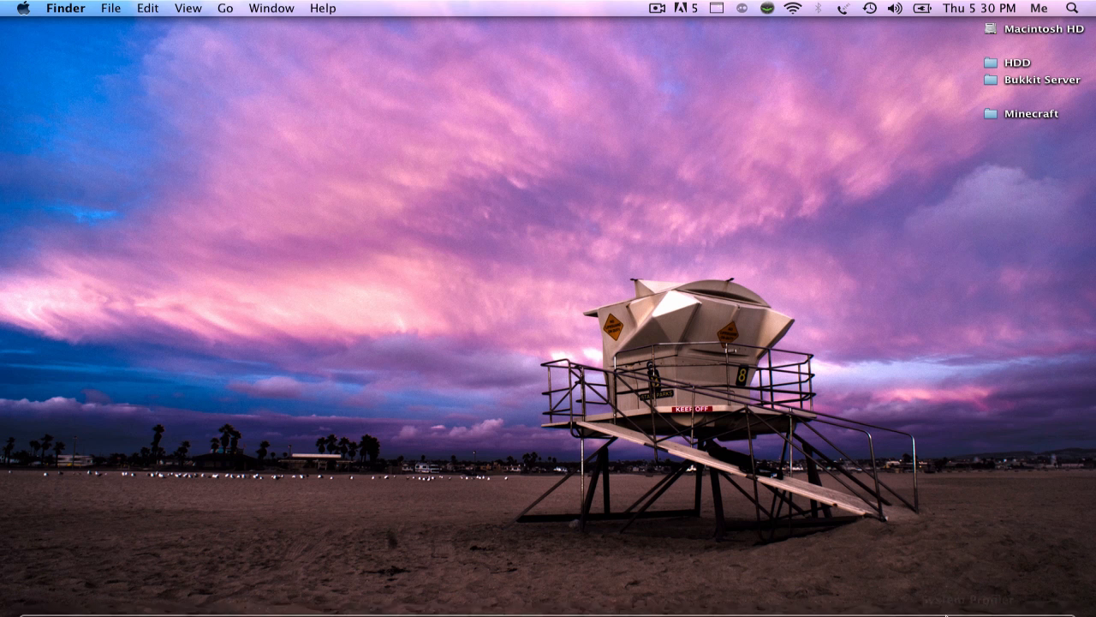
Switch to System Profiler and quit it
left_click(971, 610)
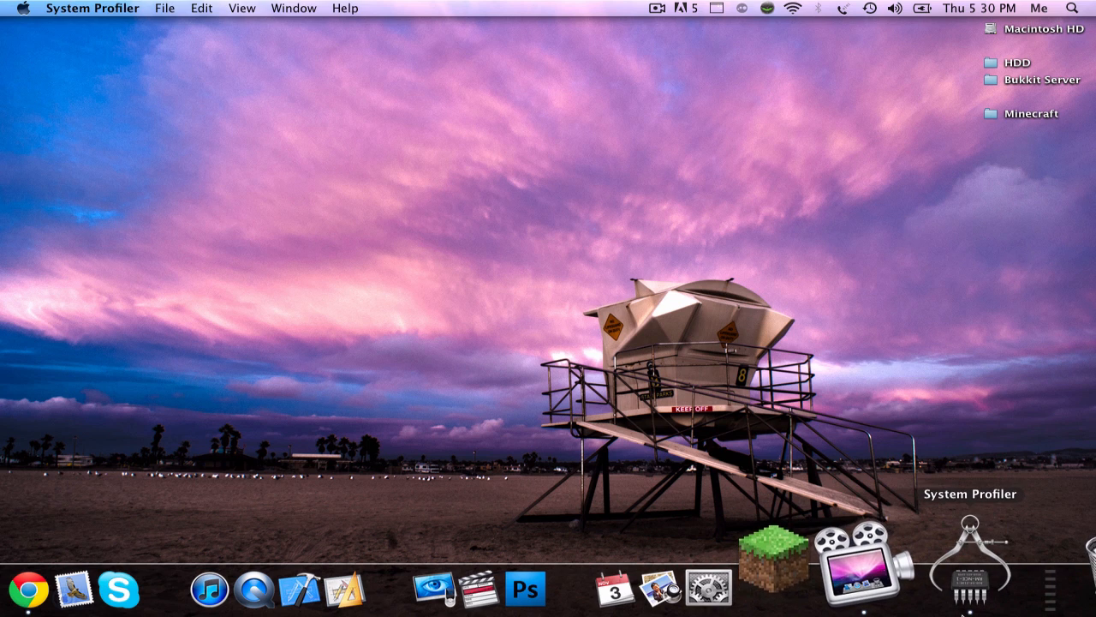
key("super+q")
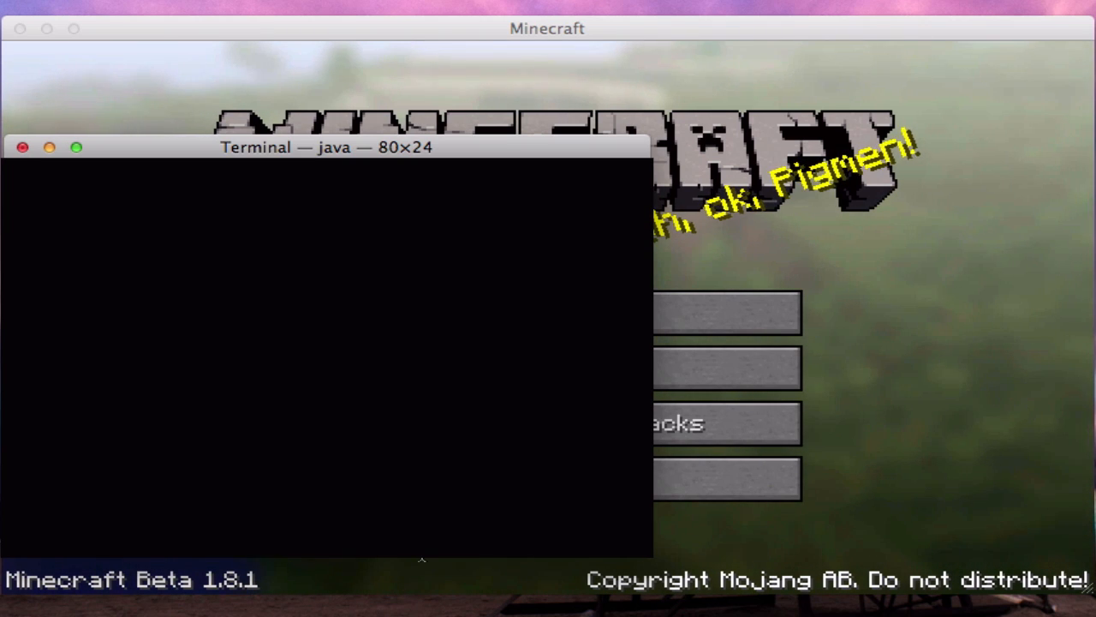
Switch to Minecraft and join the multiplayer server by direct connection to the address 192.168.1.3
left_click(911, 460)
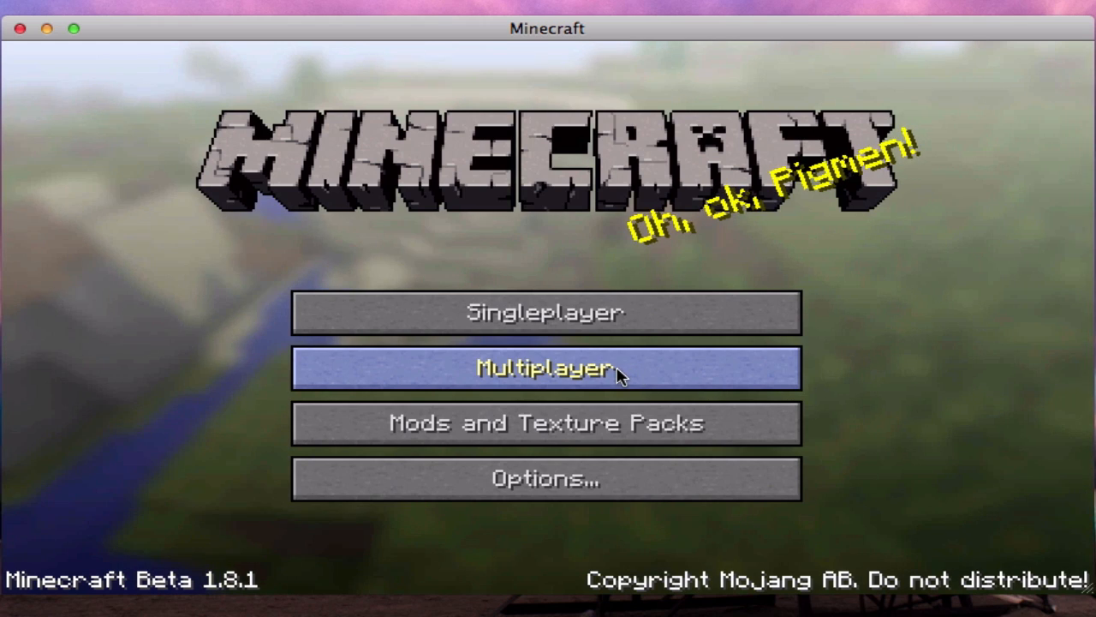
left_click(616, 374)
left_click(533, 497)
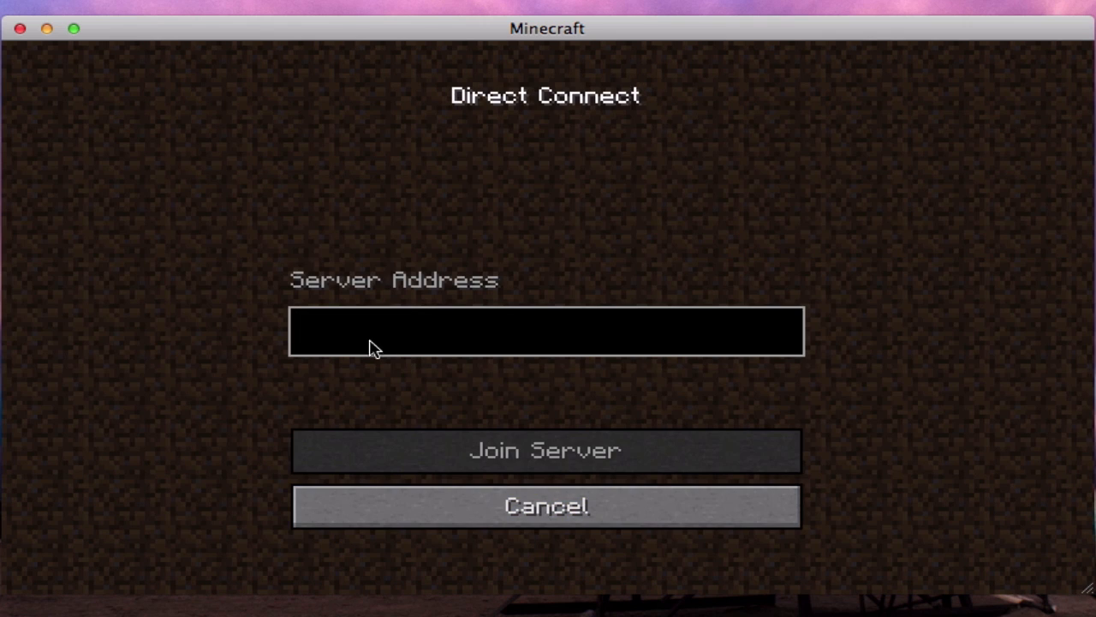
type("192.168.1.3")
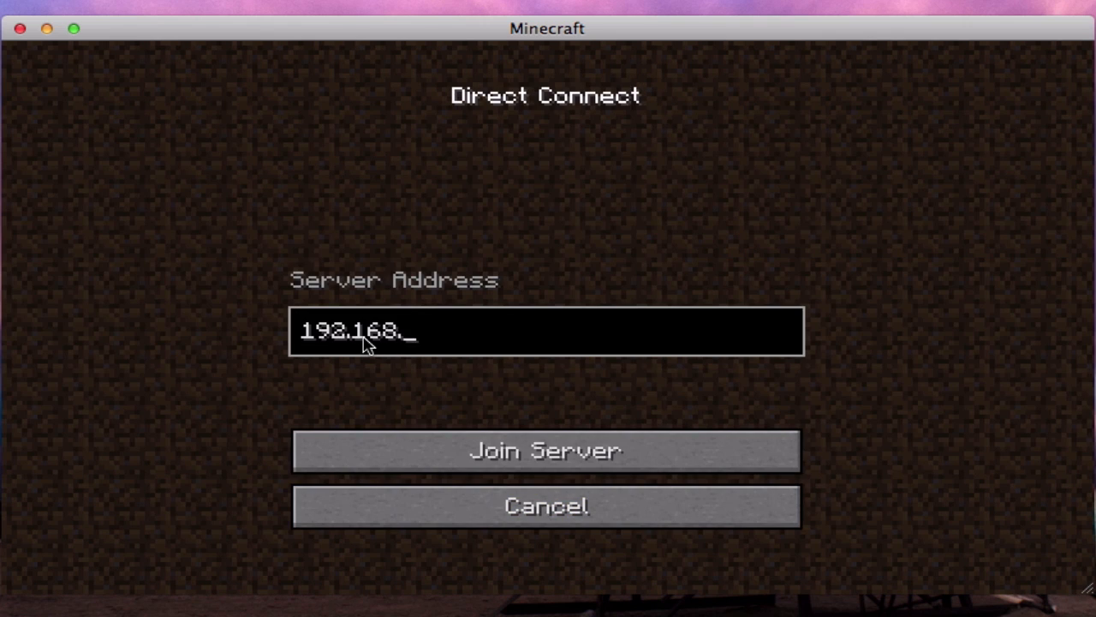
left_click(392, 454)
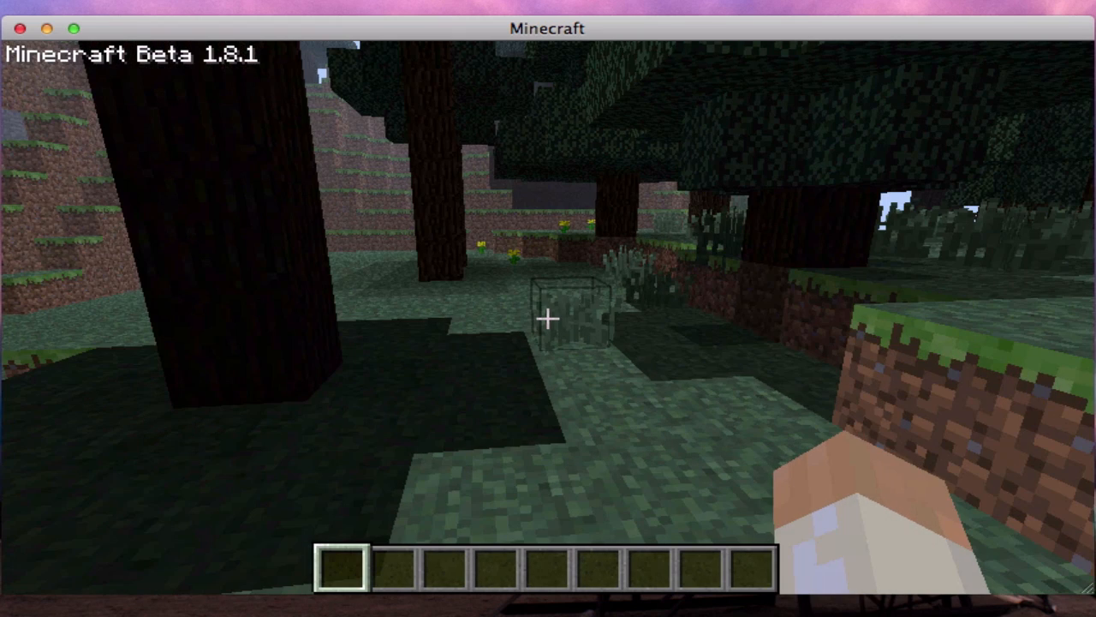
Disconnect from the server to return to the title screen and close the Minecraft window
key("Escape")
left_click(451, 460)
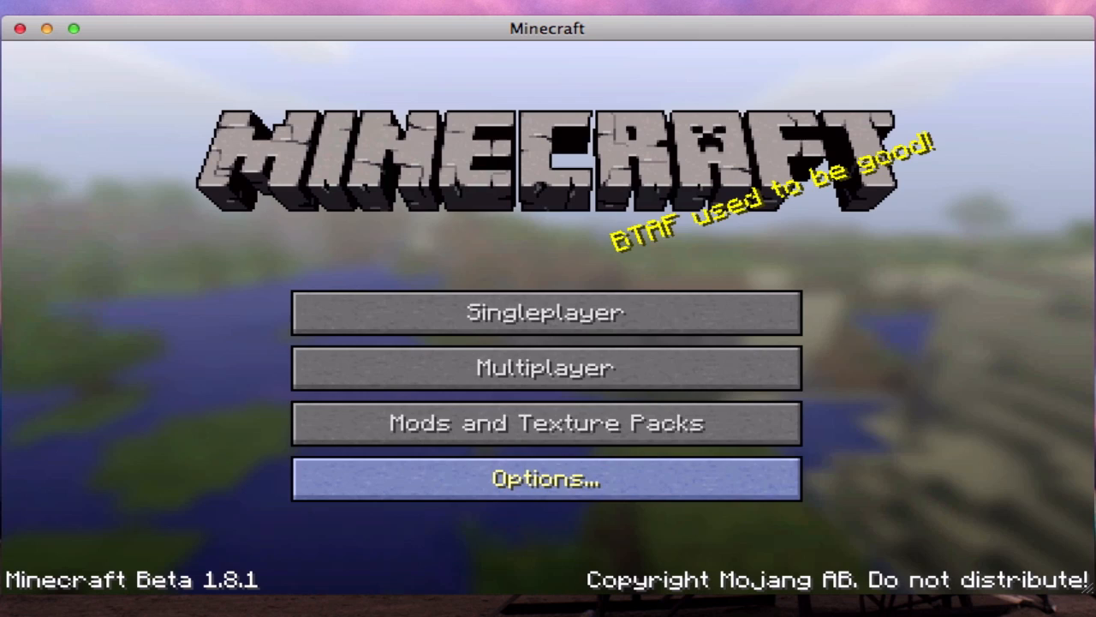
left_click(19, 29)
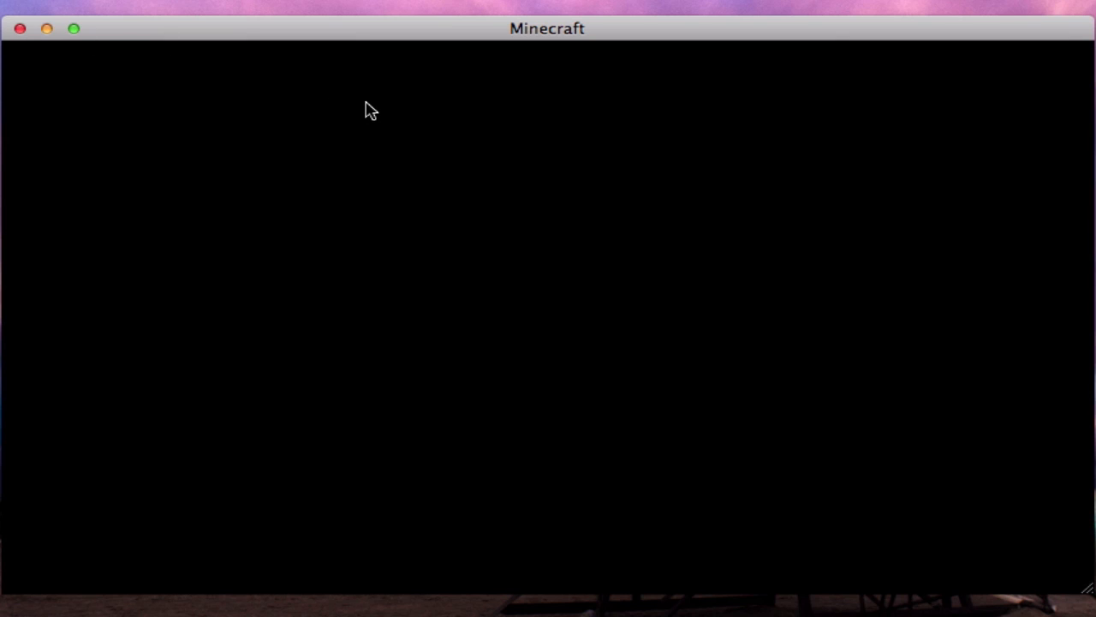